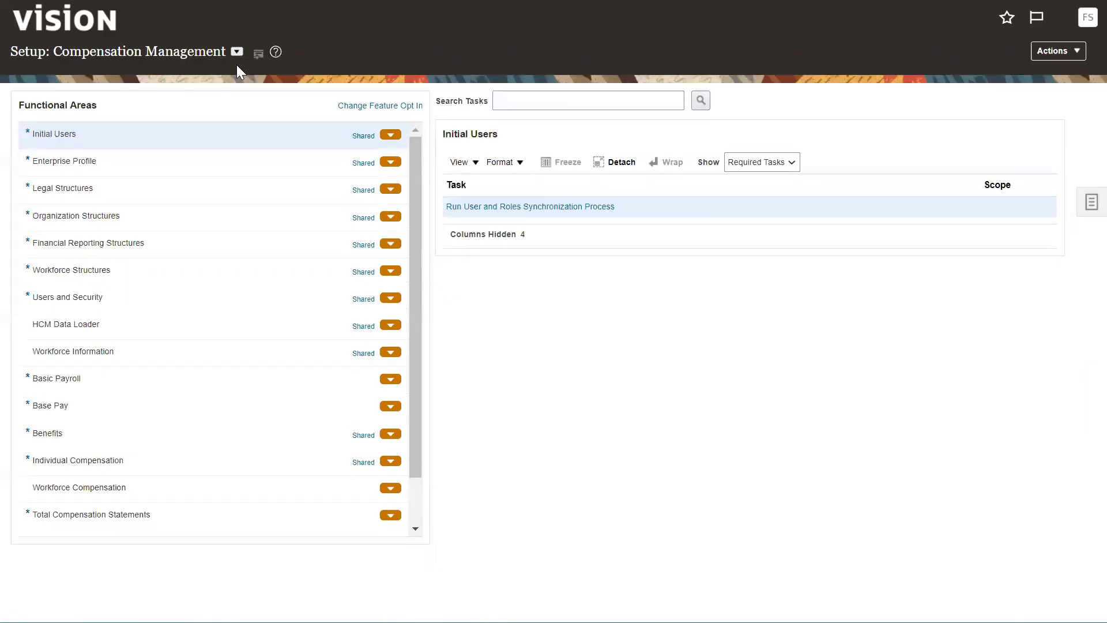
# - Open the Configure Accounting Rules task in the Accounting Transformation area of the Fusion Accounting Hub setup
pyautogui.click(237, 52)
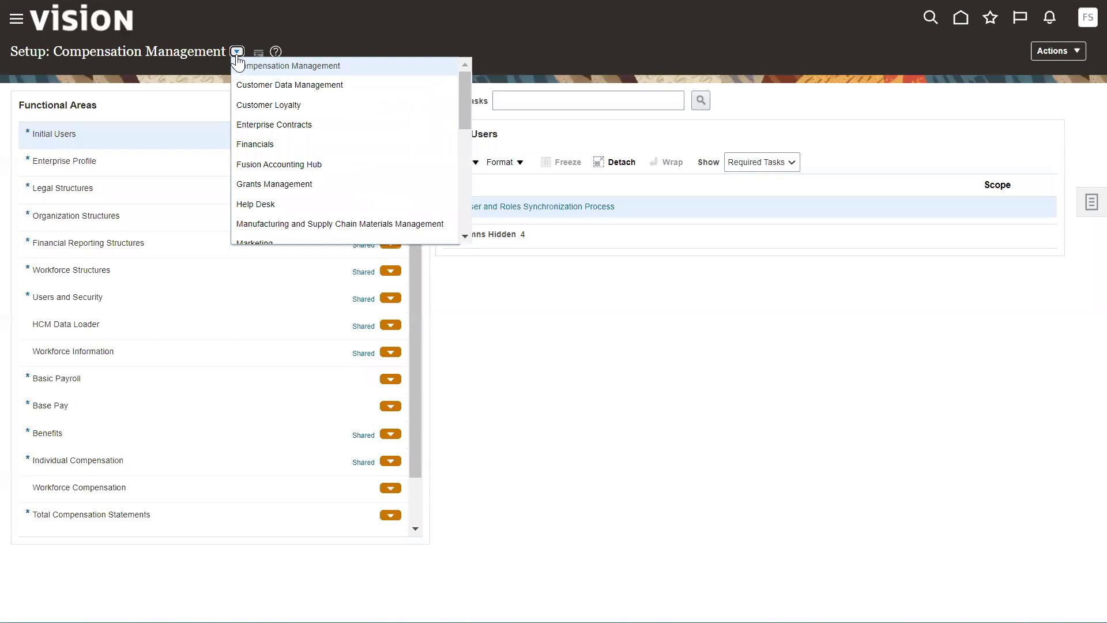
pyautogui.click(257, 165)
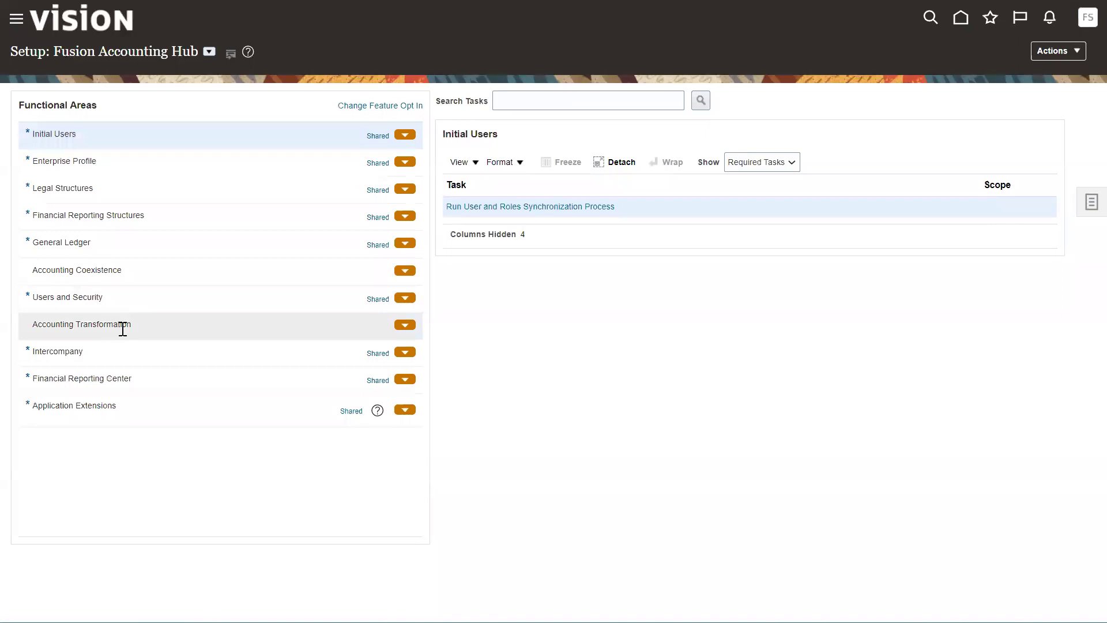
pyautogui.click(123, 328)
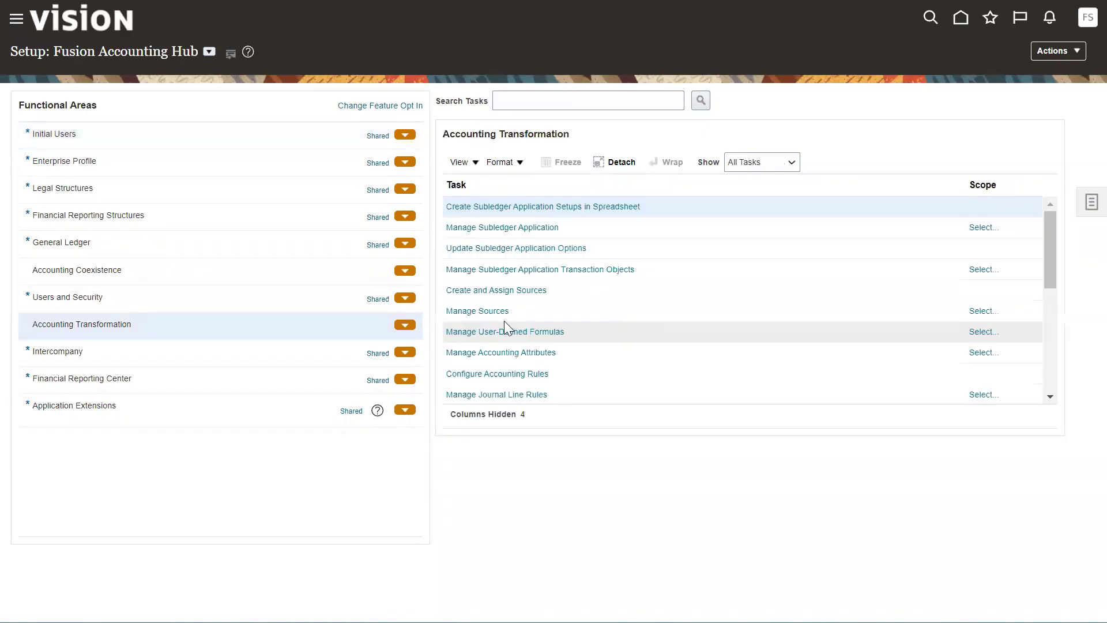
pyautogui.click(502, 374)
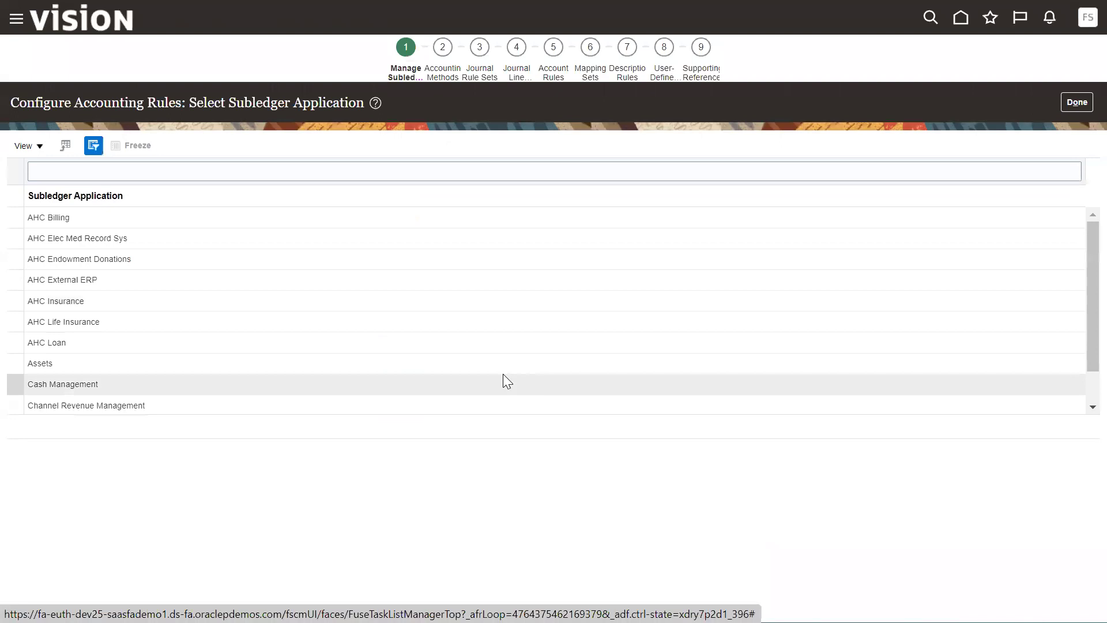
# - Filter the subledger applications by "personal" and open the mapping sets of Personal Loan
pyautogui.click(119, 168)
pyautogui.write('personal')
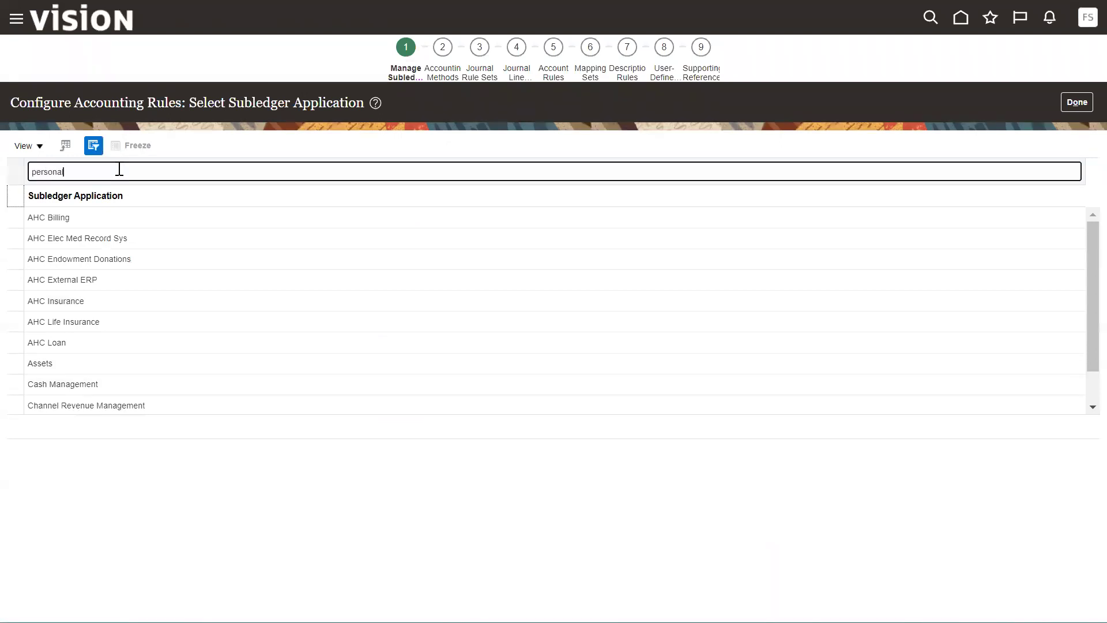
pyautogui.press('Return')
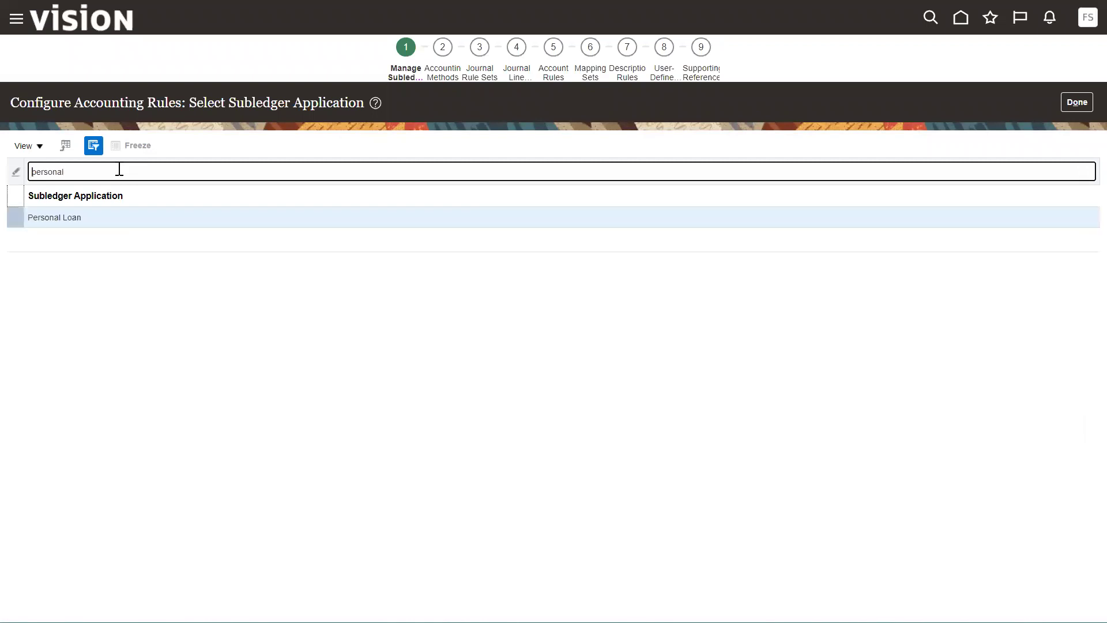
pyautogui.click(95, 219)
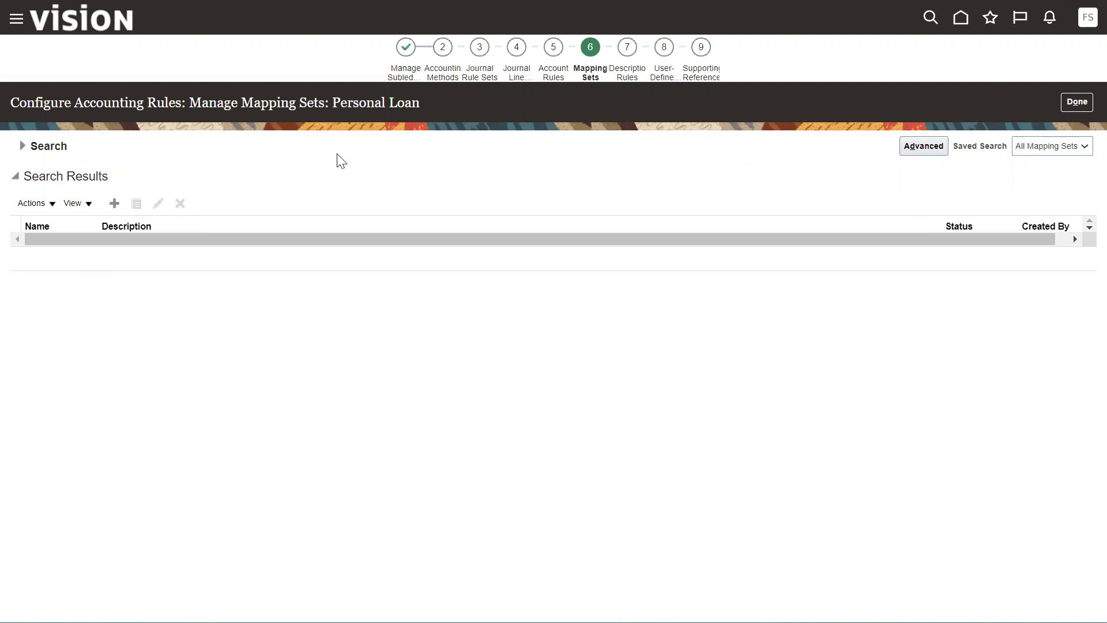
# - Start a new mapping set named Loan Type with short name LOAN_TYPE and output type Segment
pyautogui.click(309, 145)
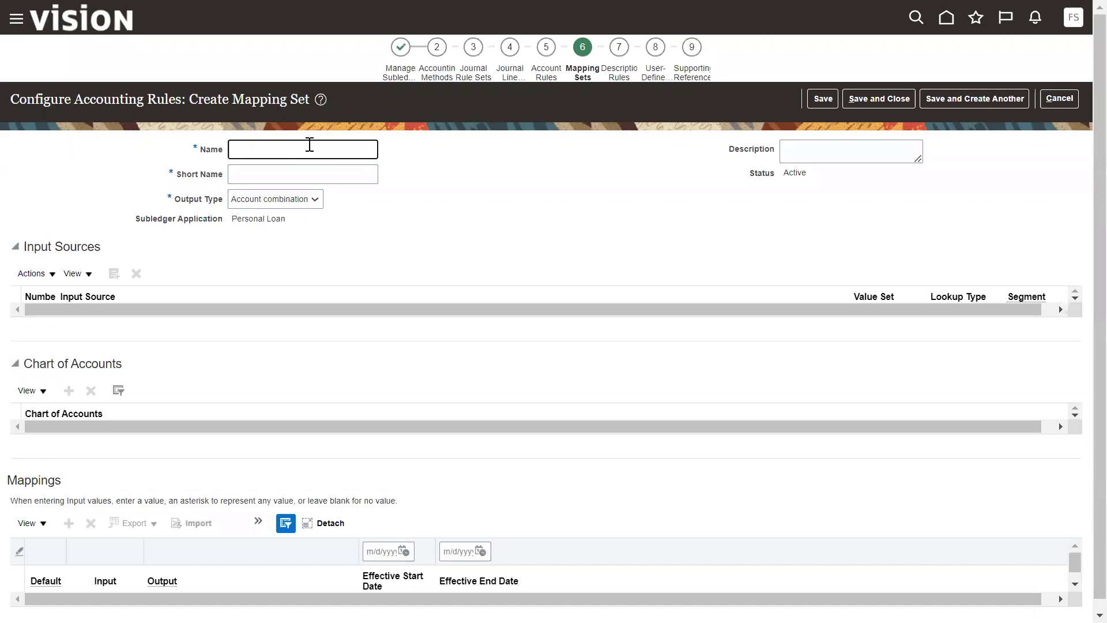
pyautogui.write('Loan Type')
pyautogui.press('Tab')
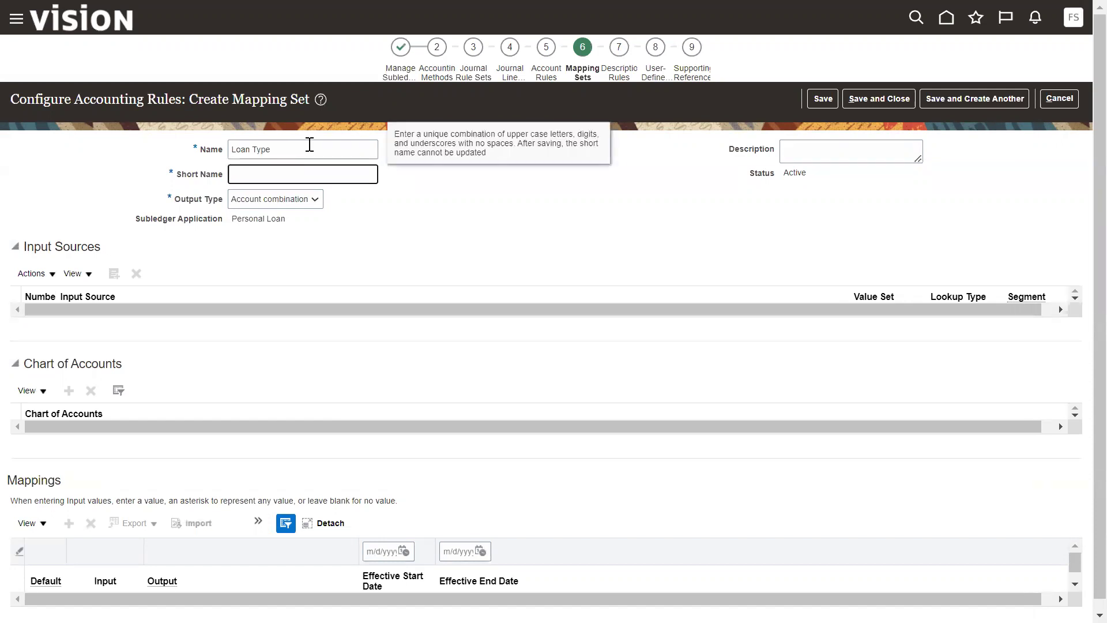
pyautogui.write('LOAN_TYPE')
pyautogui.press('Tab')
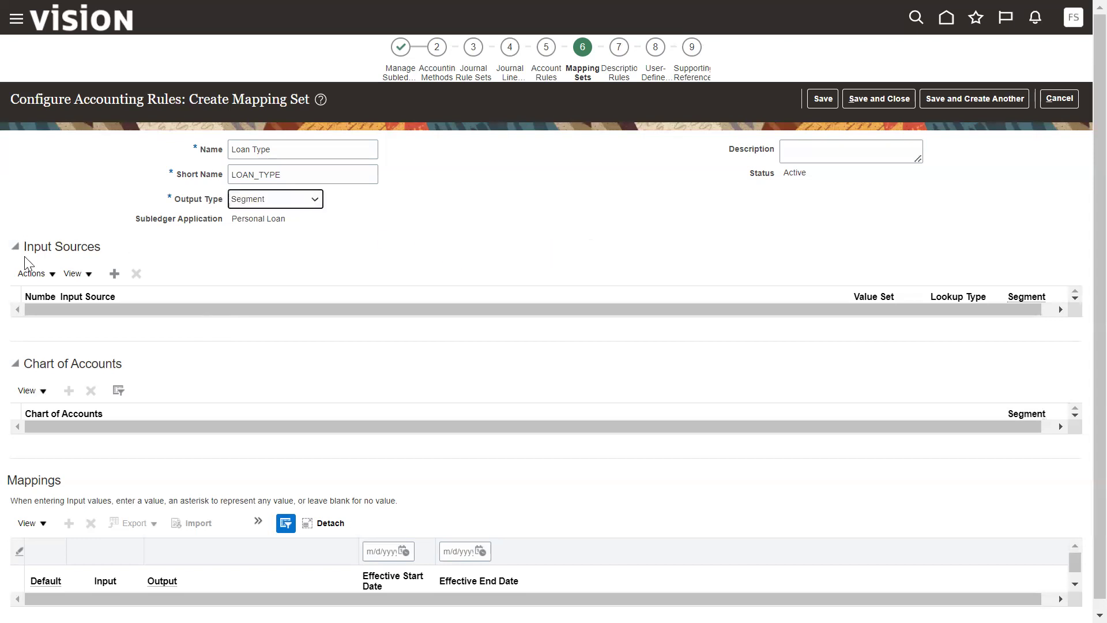
# - Search the input sources for the Personal Loan event class and add Loan Type to the mapping set
pyautogui.click(114, 273)
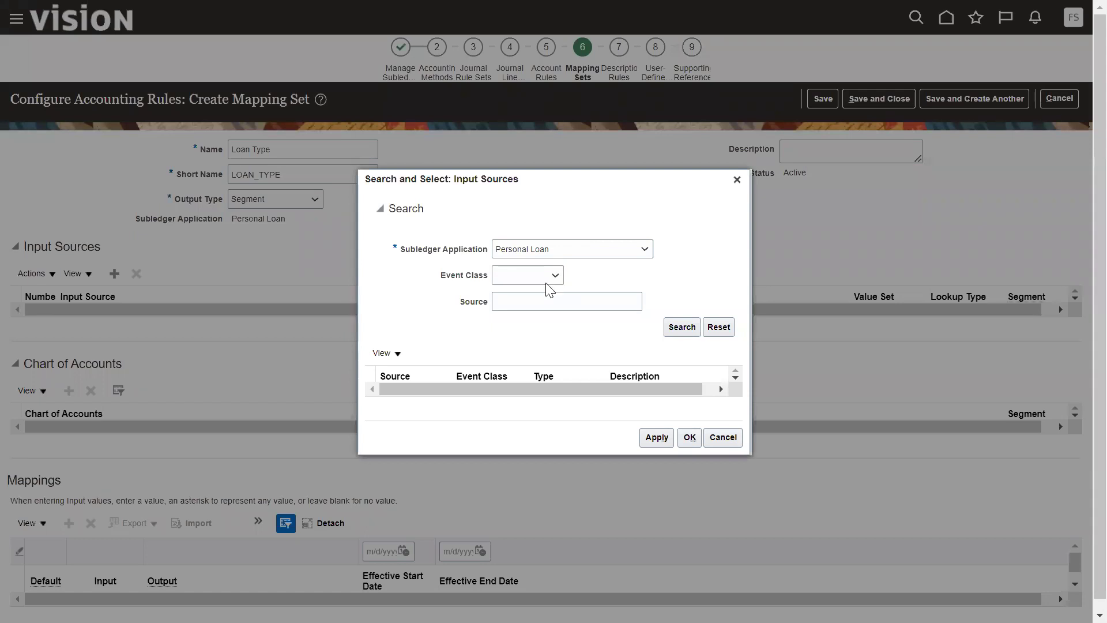
pyautogui.click(671, 327)
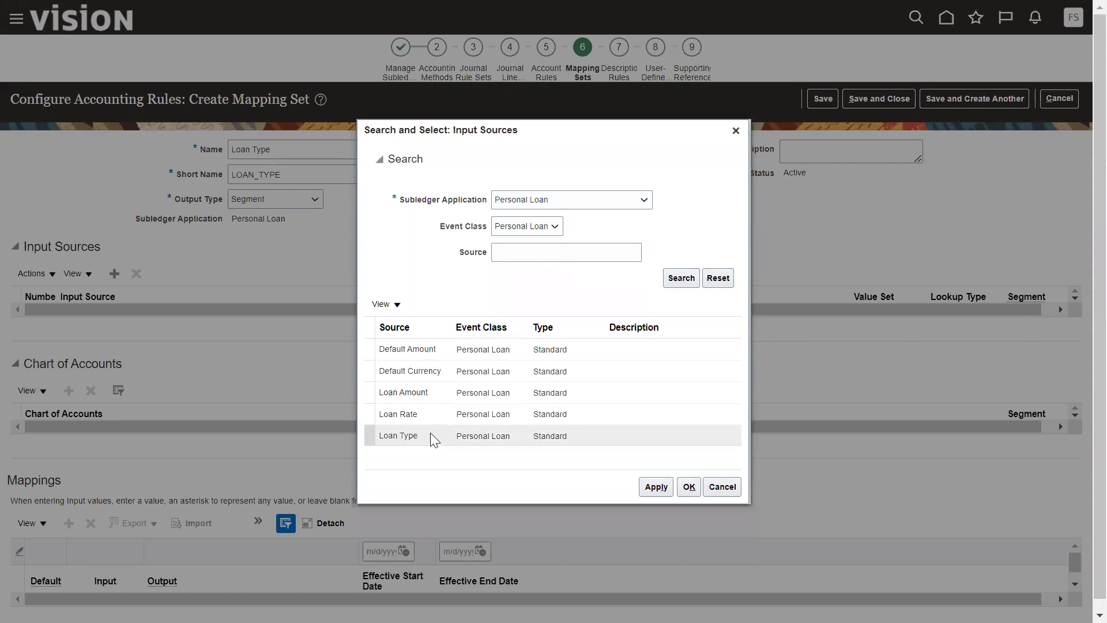
pyautogui.click(405, 441)
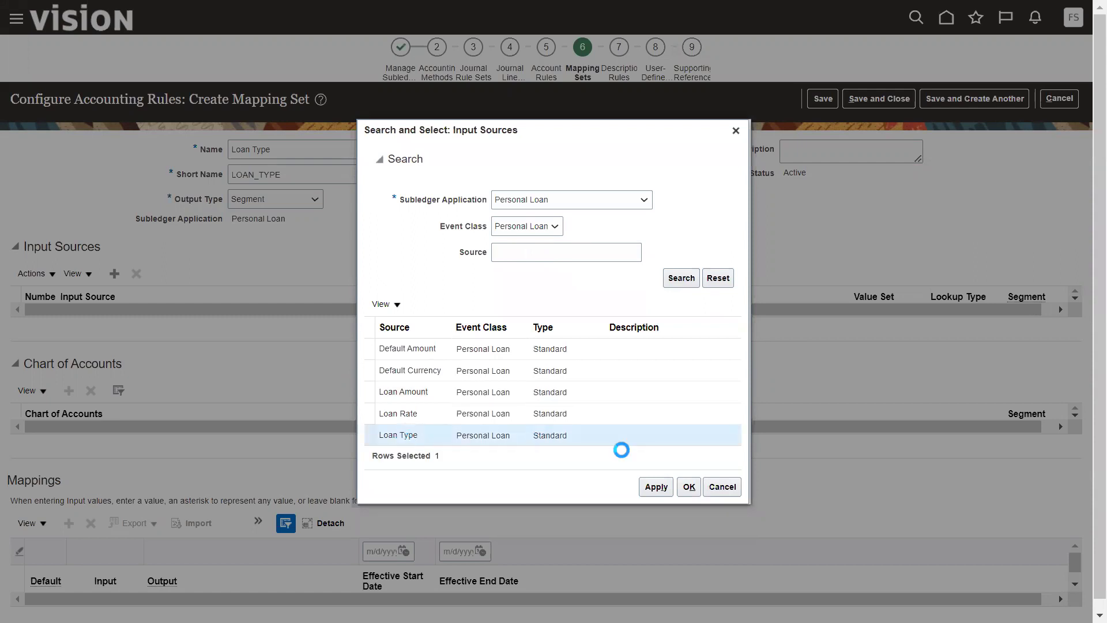
pyautogui.click(656, 489)
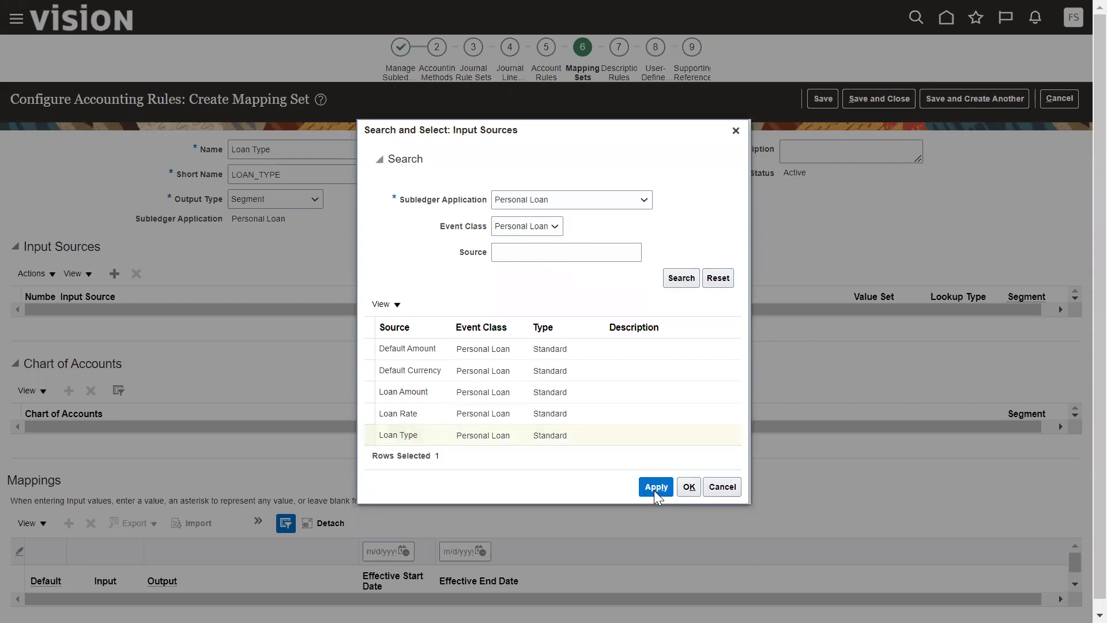
pyautogui.click(693, 487)
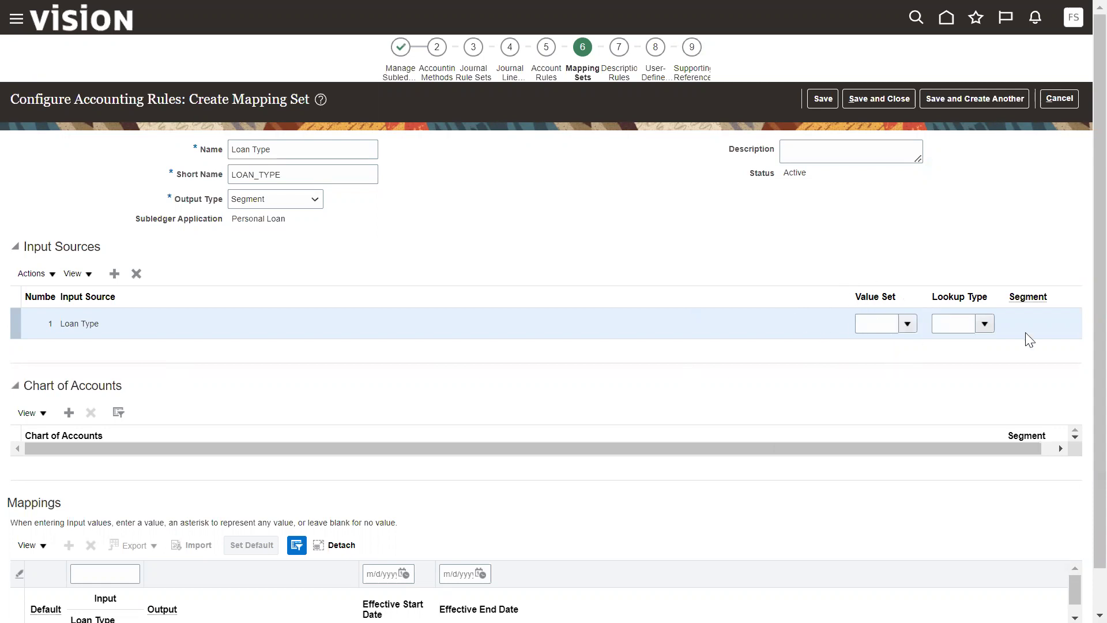
# - Add a chart of accounts row to the mapping set and set it to US Chart of Accounts
pyautogui.scroll(-1, 1082, 403)
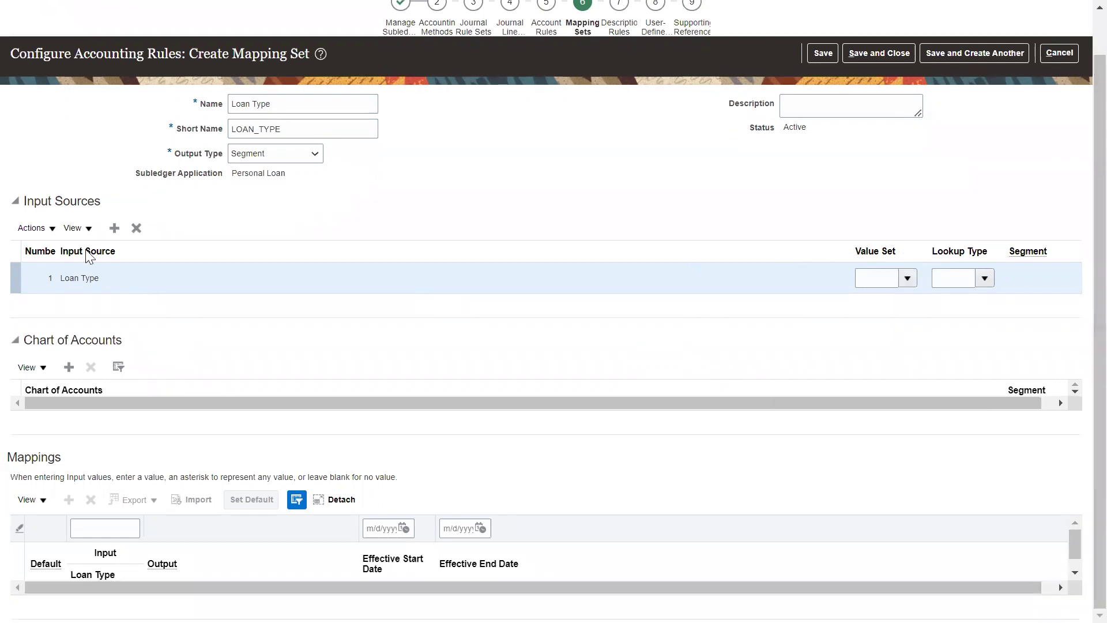
pyautogui.click(72, 374)
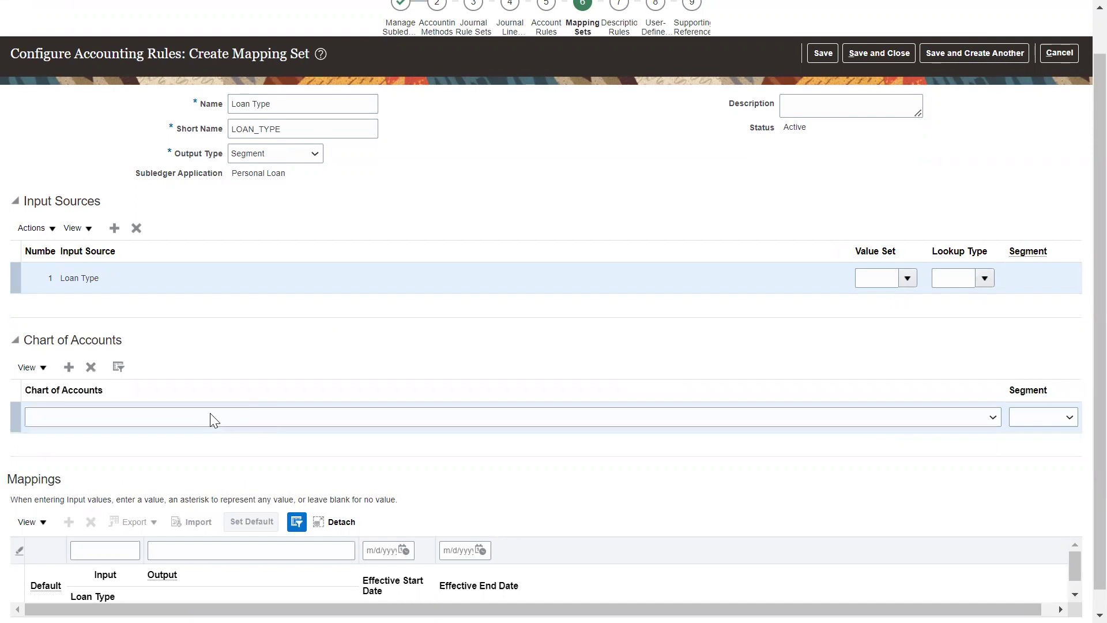
pyautogui.press('Down')
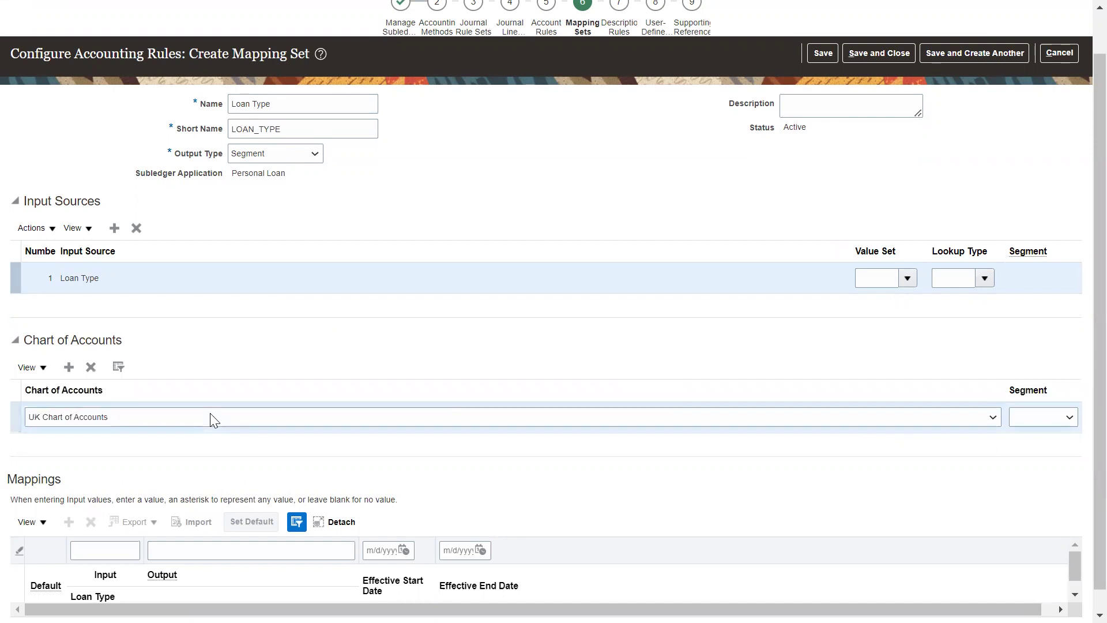
pyautogui.press('Return')
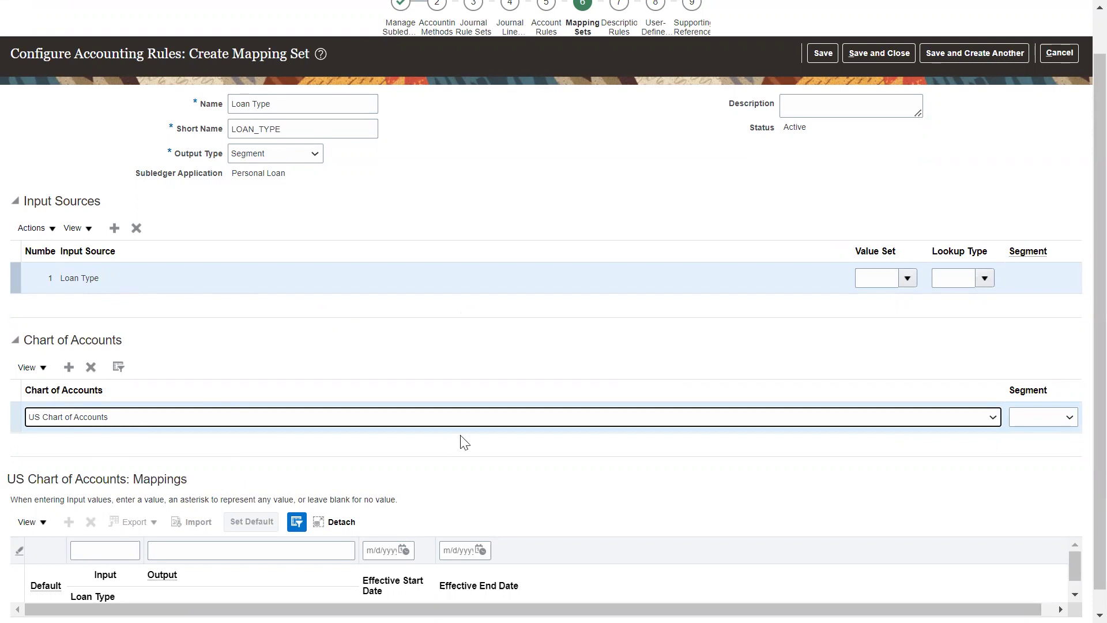
pyautogui.scroll(-1, 1080, 536)
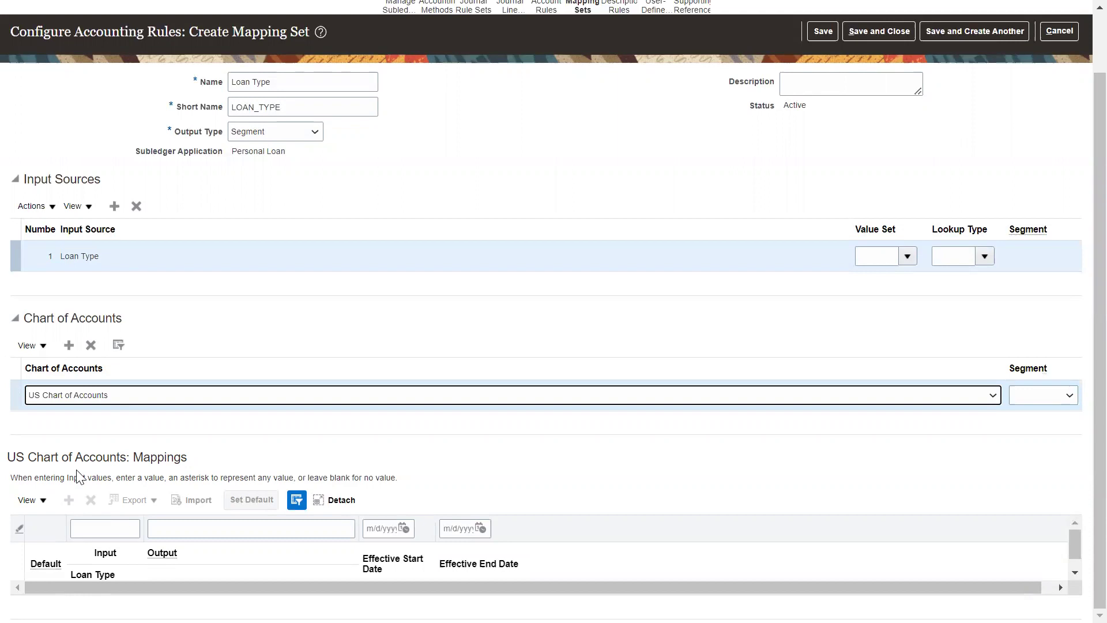
# - Try to save the mapping set, and set the segment for US Chart of Accounts to Account
pyautogui.click(1074, 573)
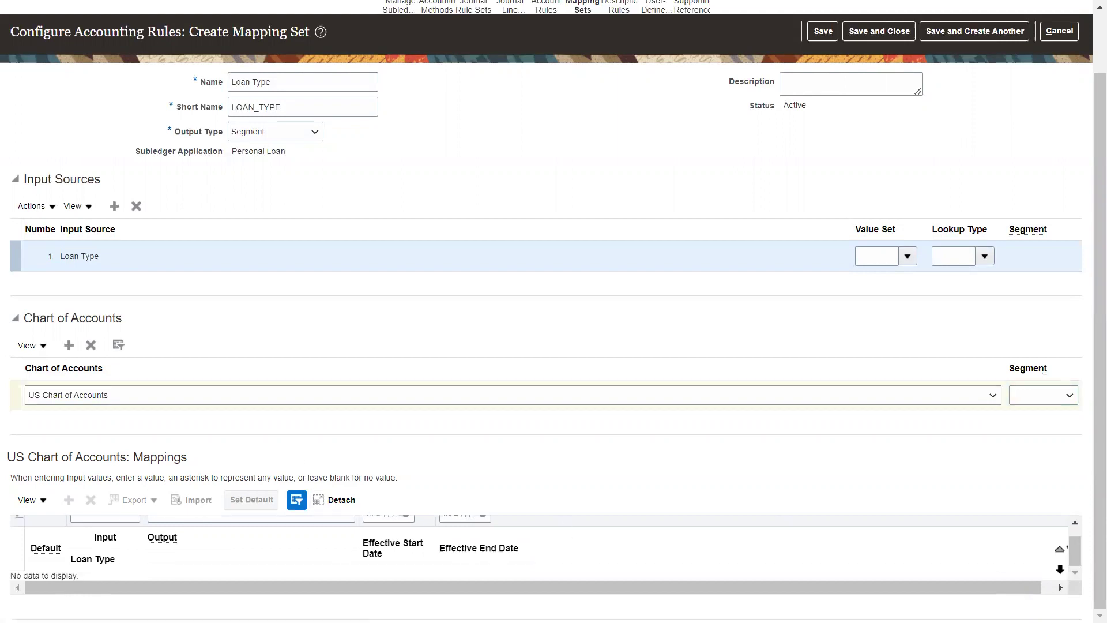
pyautogui.moveTo(1074, 558); pyautogui.dragTo(1075, 513)
pyautogui.click(824, 32)
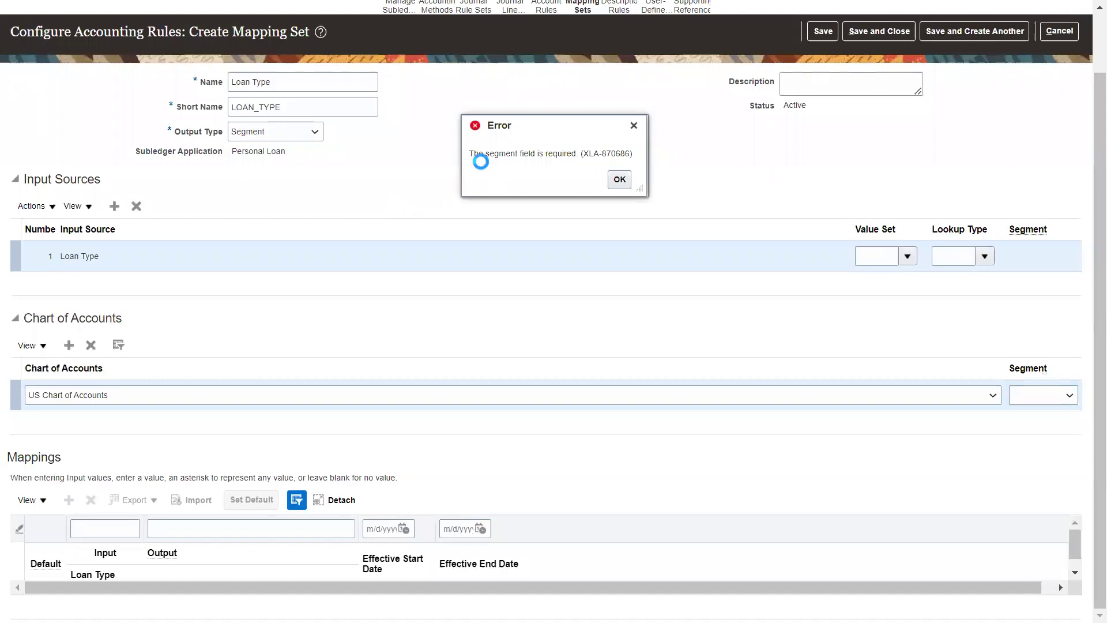
pyautogui.click(622, 179)
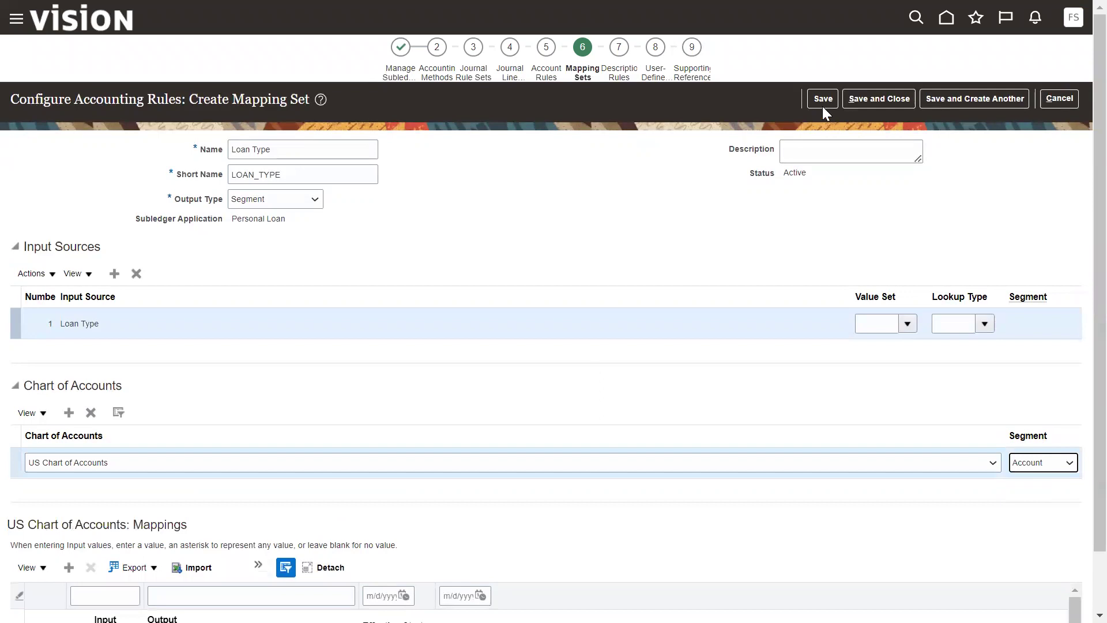
# - Add a mapping row under US Chart of Accounts with the input value "Loan type"
pyautogui.scroll(-2, 1083, 574)
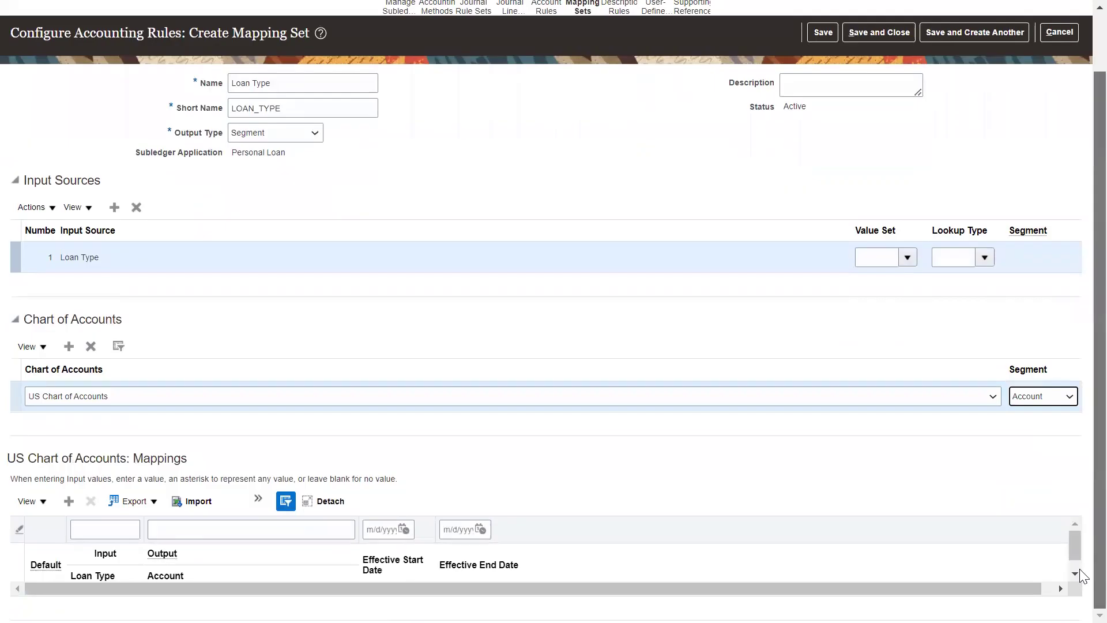
pyautogui.click(69, 501)
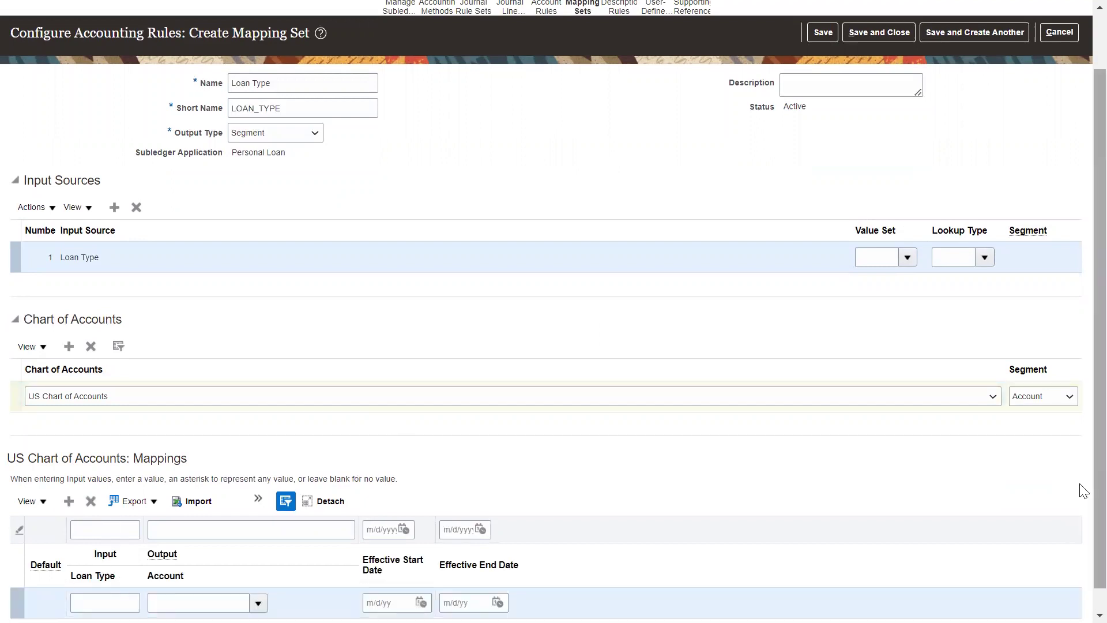
pyautogui.scroll(-1, 1080, 490)
pyautogui.click(96, 576)
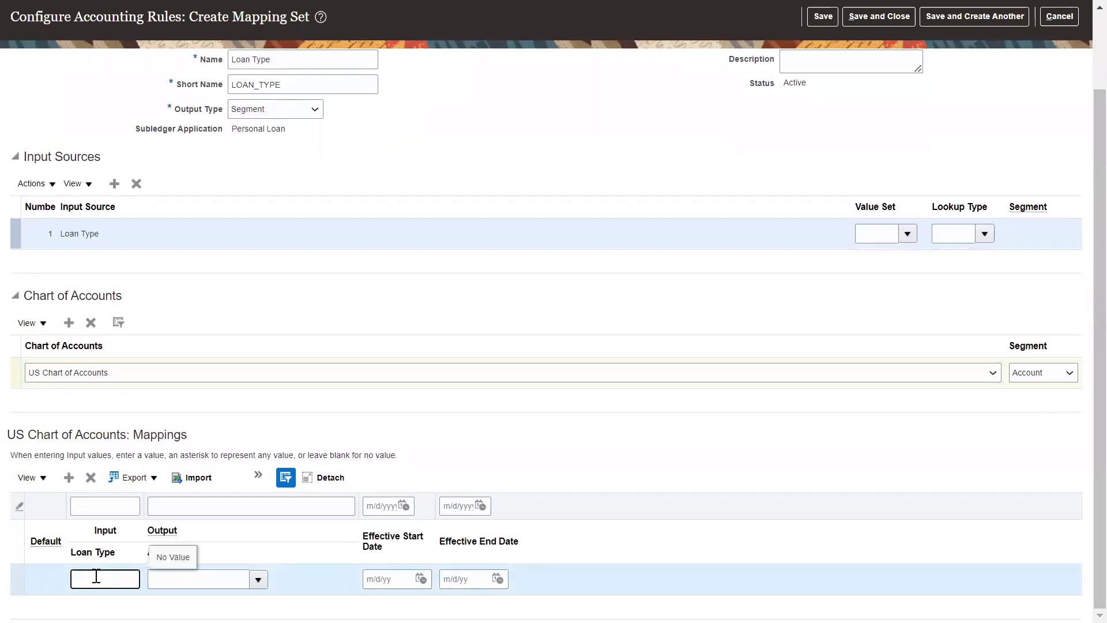
pyautogui.write('IO')
pyautogui.write('oa')
pyautogui.write('n Type')
# - Search the output accounts by the description "Loan" and assign 13601, LOAN Loan Receivables, to the mapping row
pyautogui.click(260, 579)
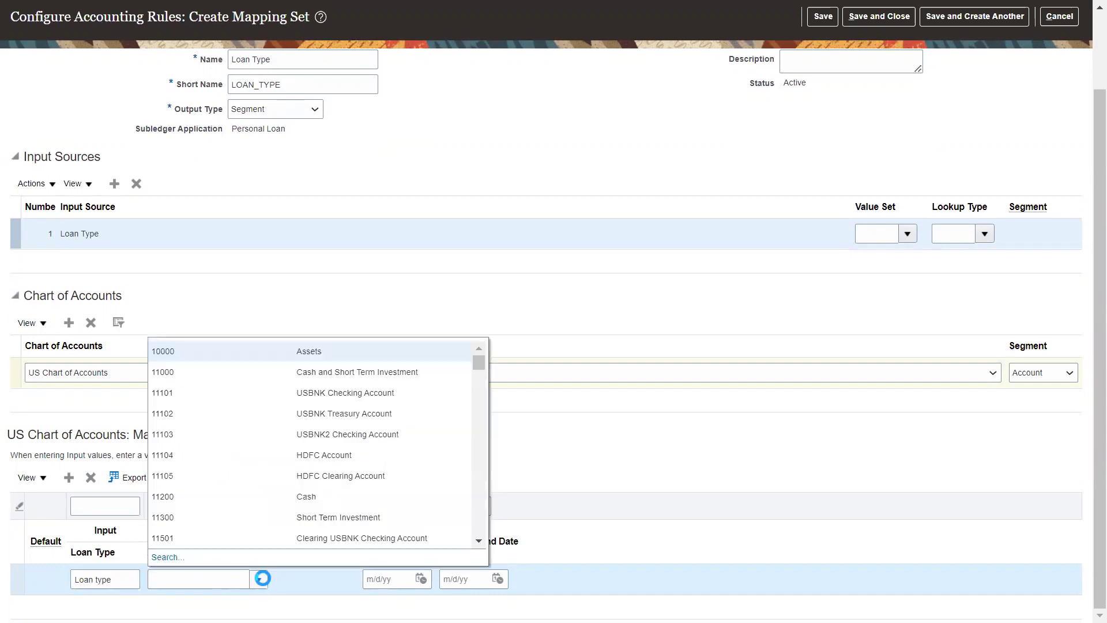
pyautogui.click(167, 556)
pyautogui.click(527, 282)
pyautogui.press('Tab')
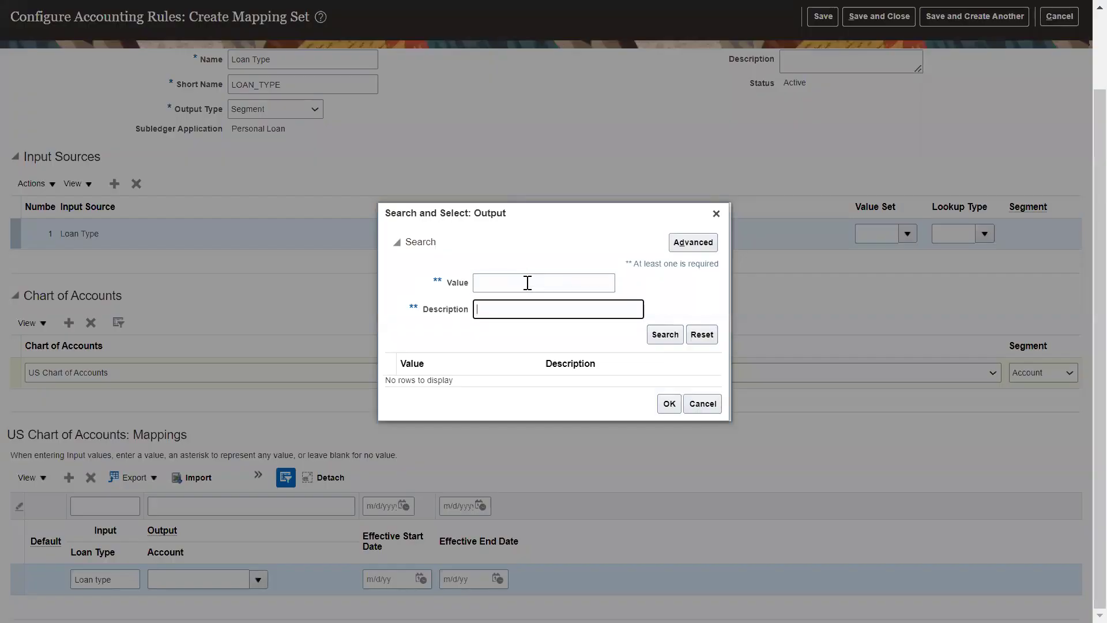
pyautogui.write('Loan')
pyautogui.press('Return')
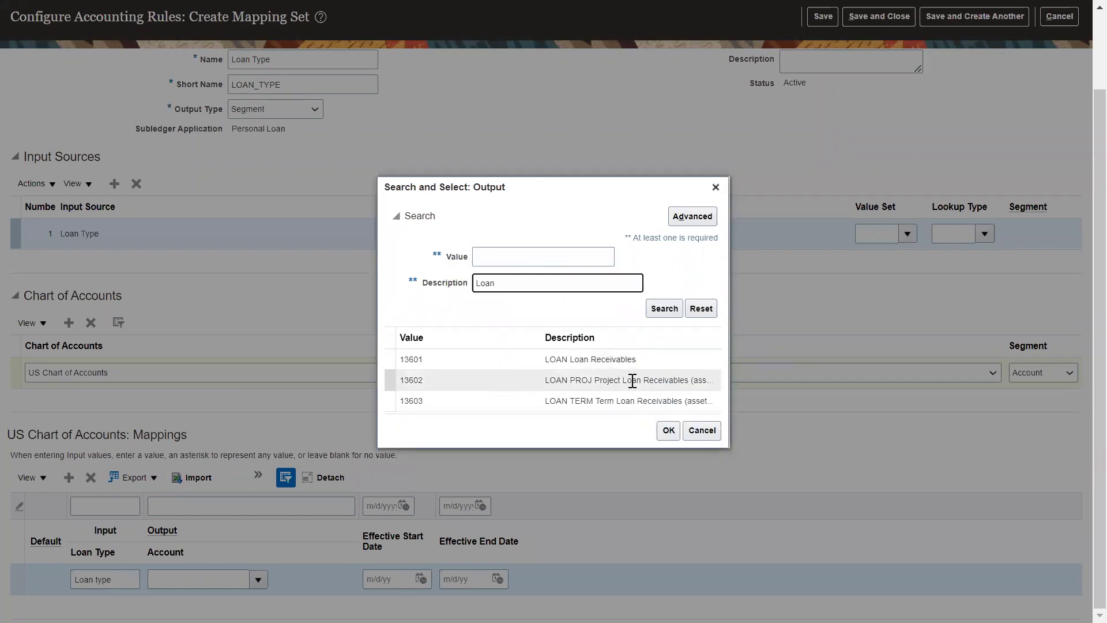
pyautogui.click(450, 359)
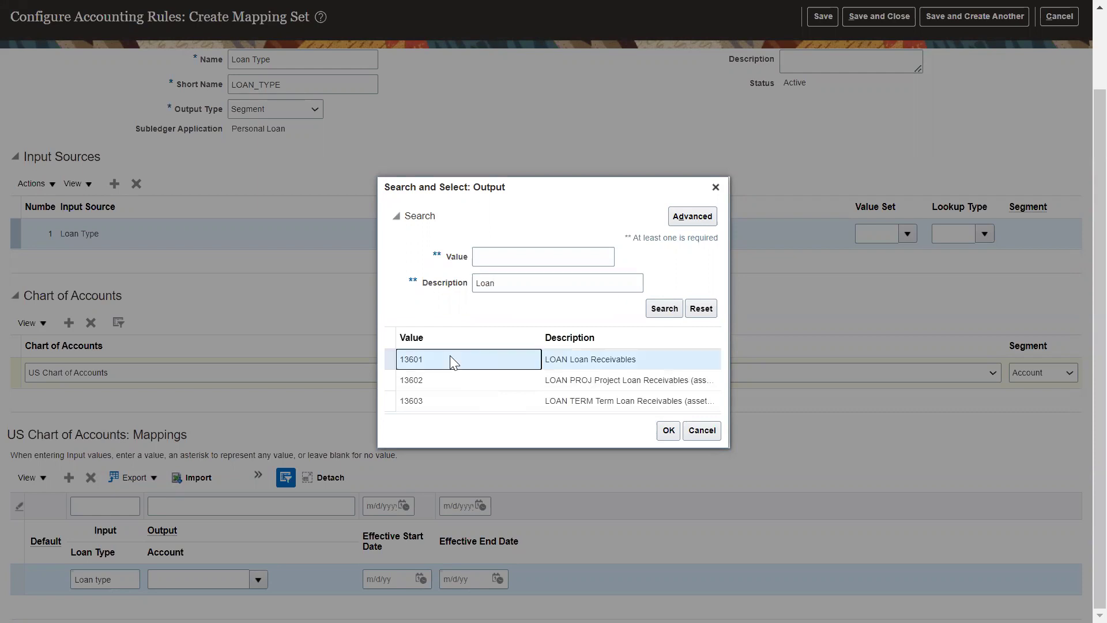
pyautogui.click(667, 430)
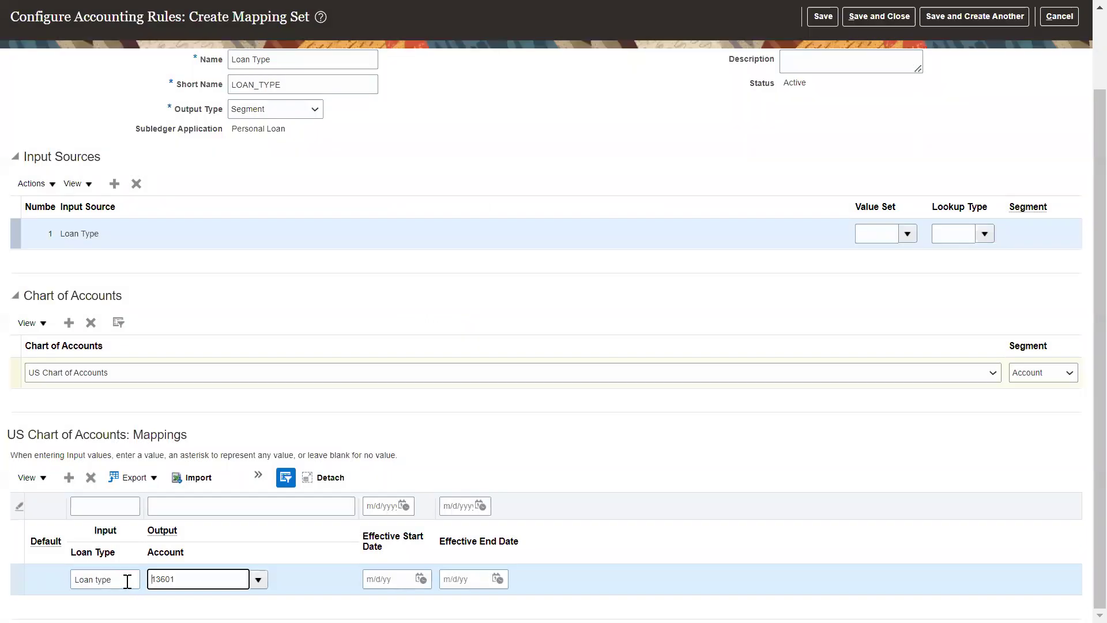
# - Change the mapping row's input value to "Loan Receivables"
pyautogui.click(128, 580)
pyautogui.write('Loan')
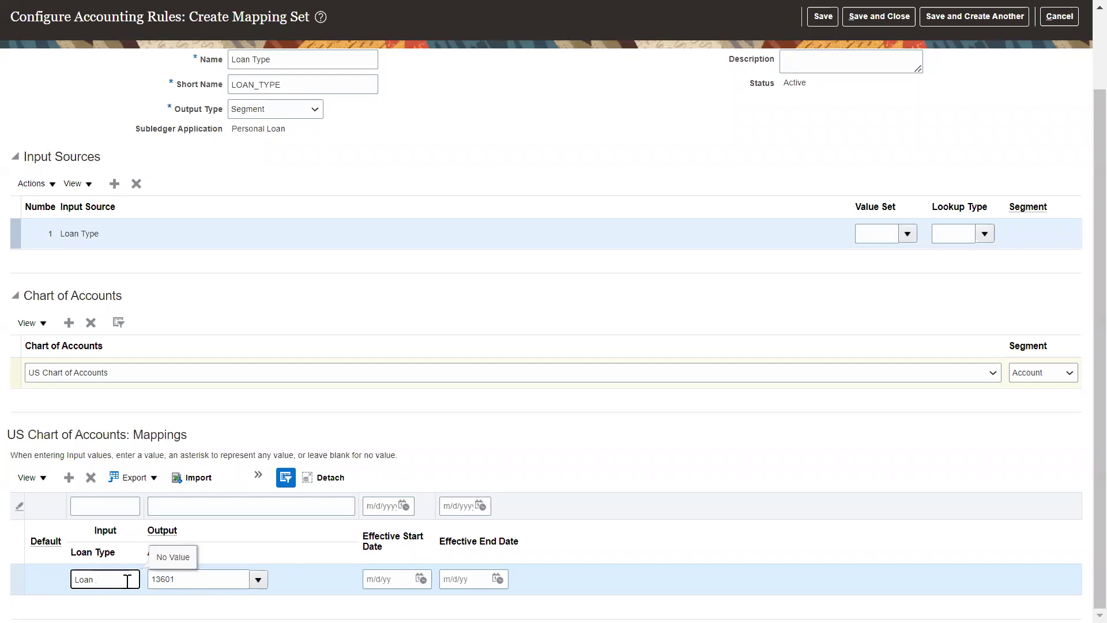
pyautogui.write(' Receivables')
# - Add a second mapping row under US Chart of Accounts with the input value "Adjusted Rate"
pyautogui.click(73, 549)
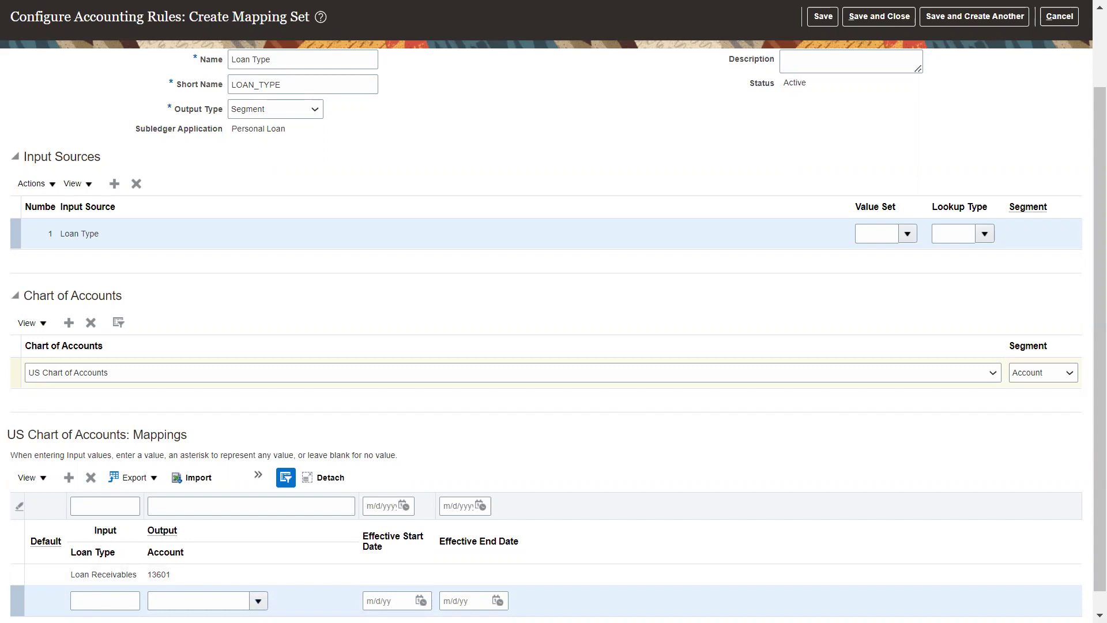
pyautogui.click(107, 599)
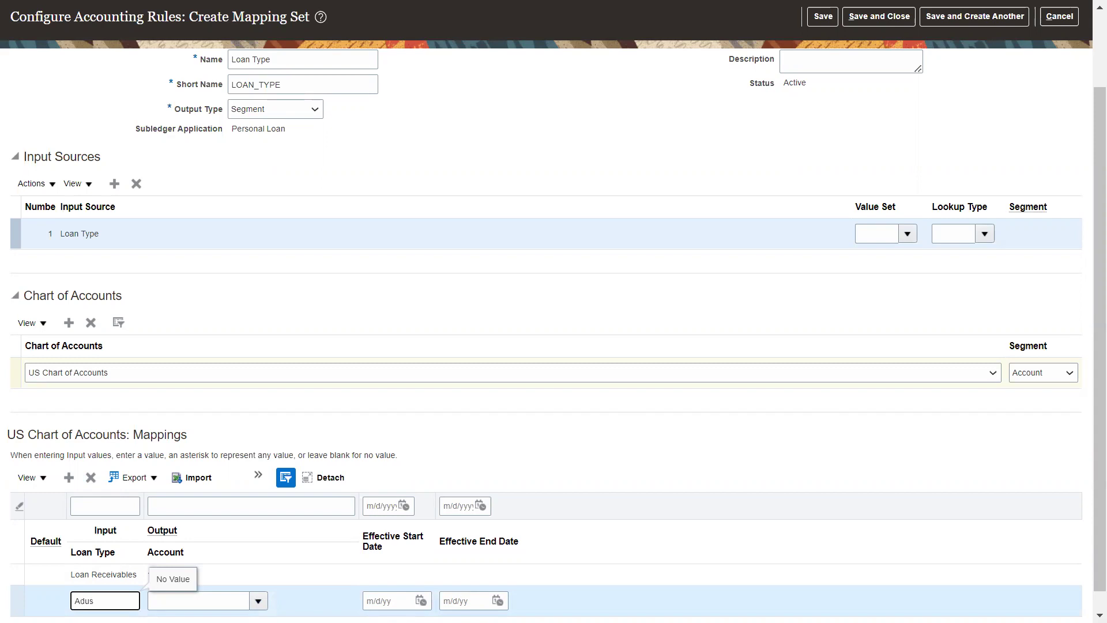
pyautogui.write('Adus')
pyautogui.press('BackSpace')
pyautogui.press('BackSpace')
pyautogui.write('justed')
pyautogui.write(' Re')
pyautogui.write('te')
# - Search the output accounts for the Adjusted Rate row by the description "Adjust"
pyautogui.click(257, 601)
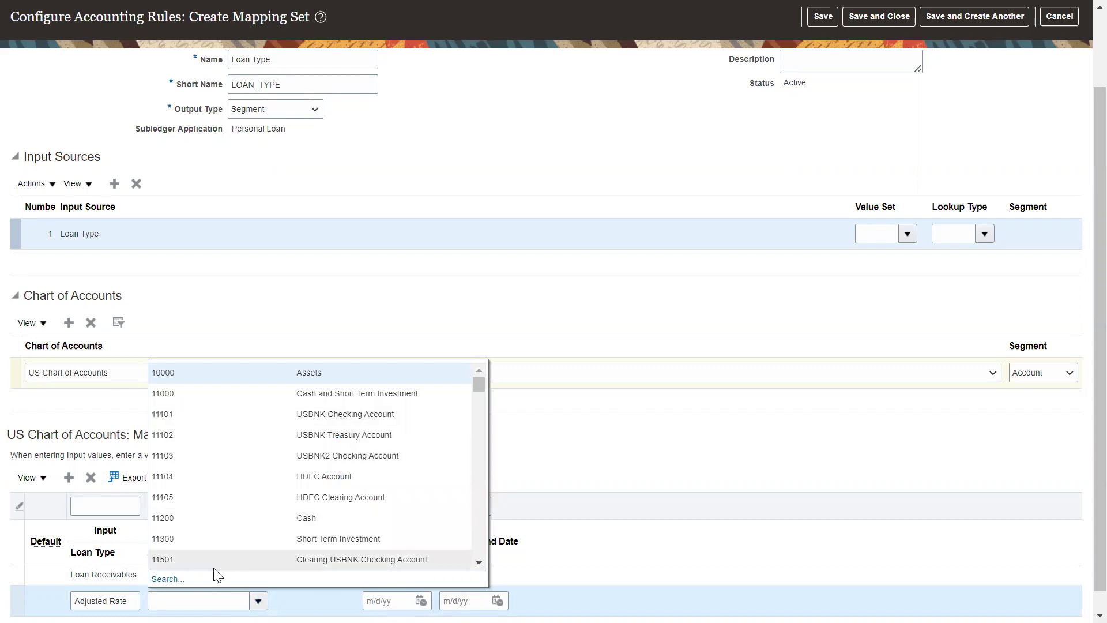
pyautogui.click(165, 579)
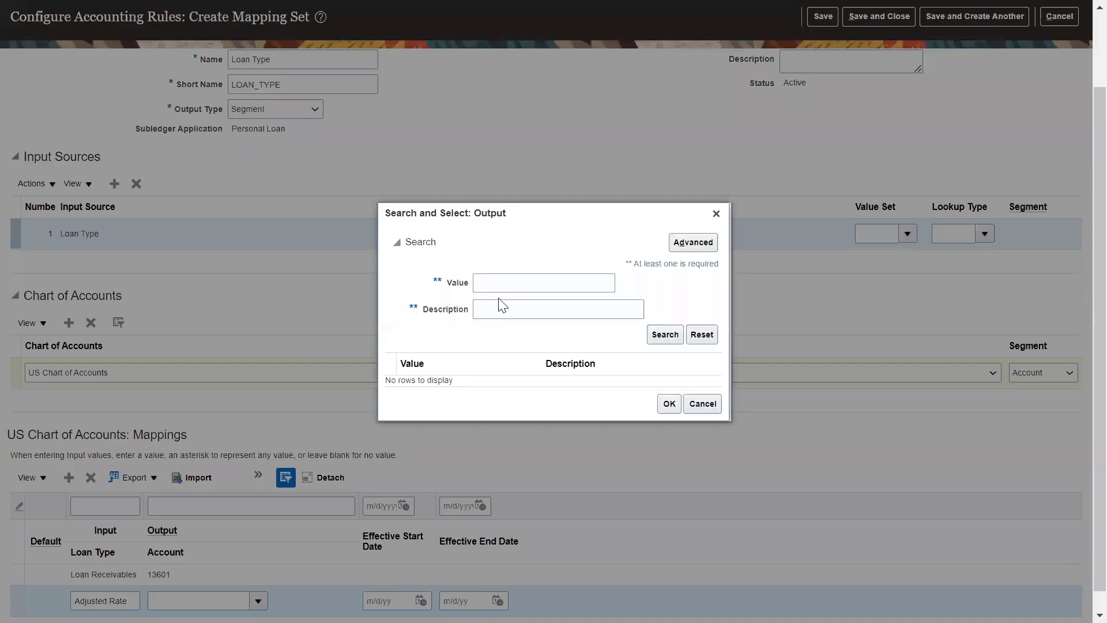
pyautogui.click(499, 305)
pyautogui.write('Adjus')
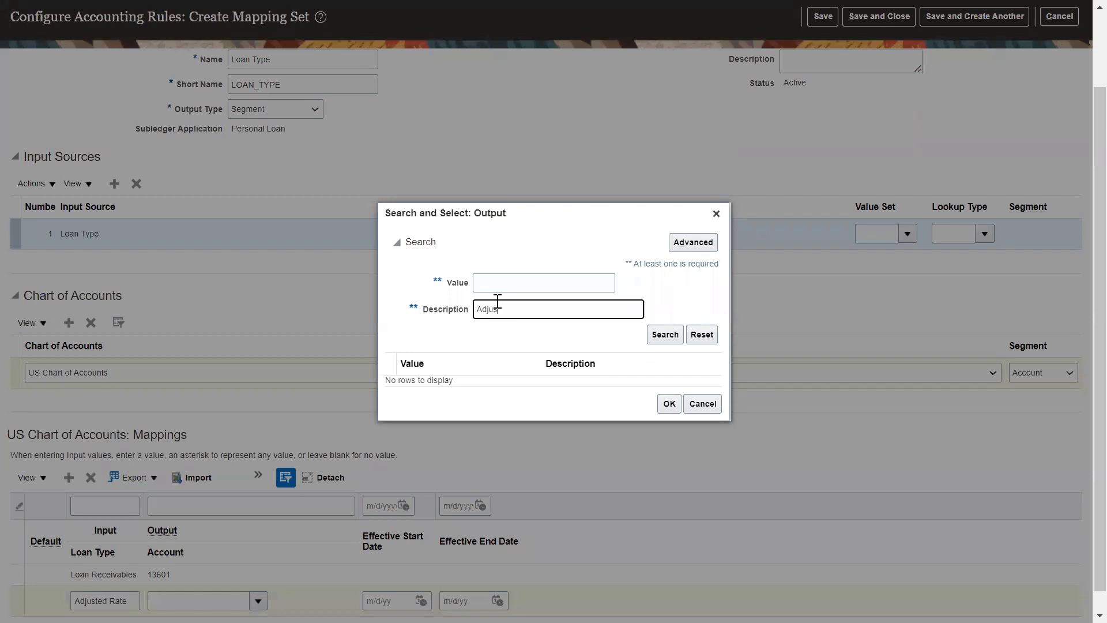
pyautogui.write('t')
pyautogui.click(662, 335)
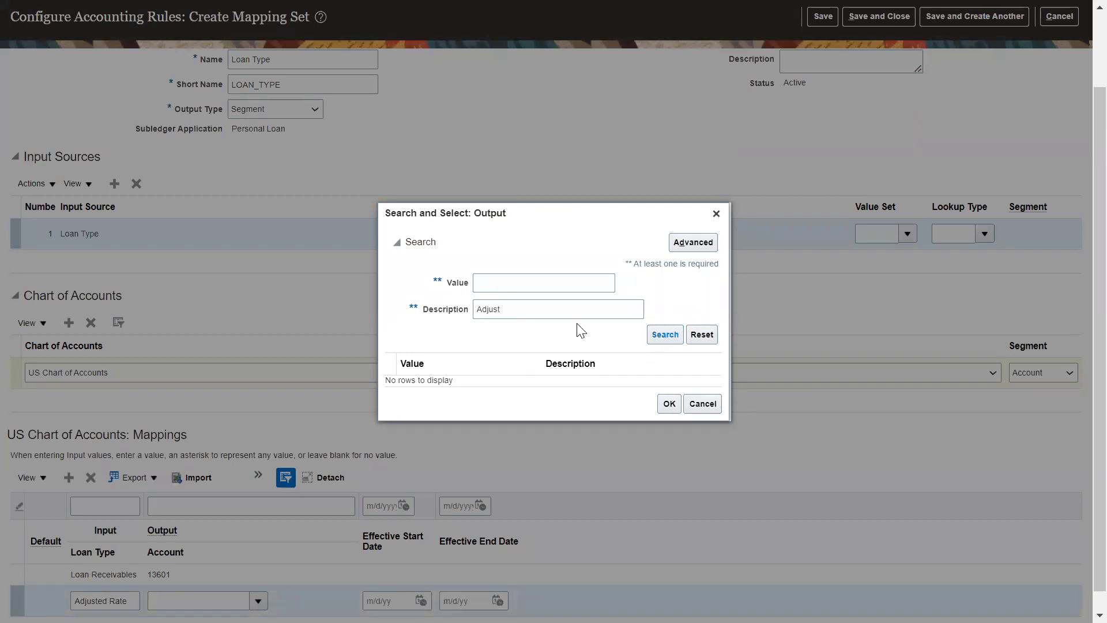
# - Try the output account search with the description "Rate" and with empty criteria, and cancel the search
pyautogui.doubleClick(540, 315)
pyautogui.write('Rate')
pyautogui.click(665, 338)
pyautogui.click(666, 339)
pyautogui.click(546, 302)
pyautogui.press('BackSpace')
pyautogui.press('BackSpace')
pyautogui.press('BackSpace')
pyautogui.press('BackSpace')
pyautogui.click(665, 339)
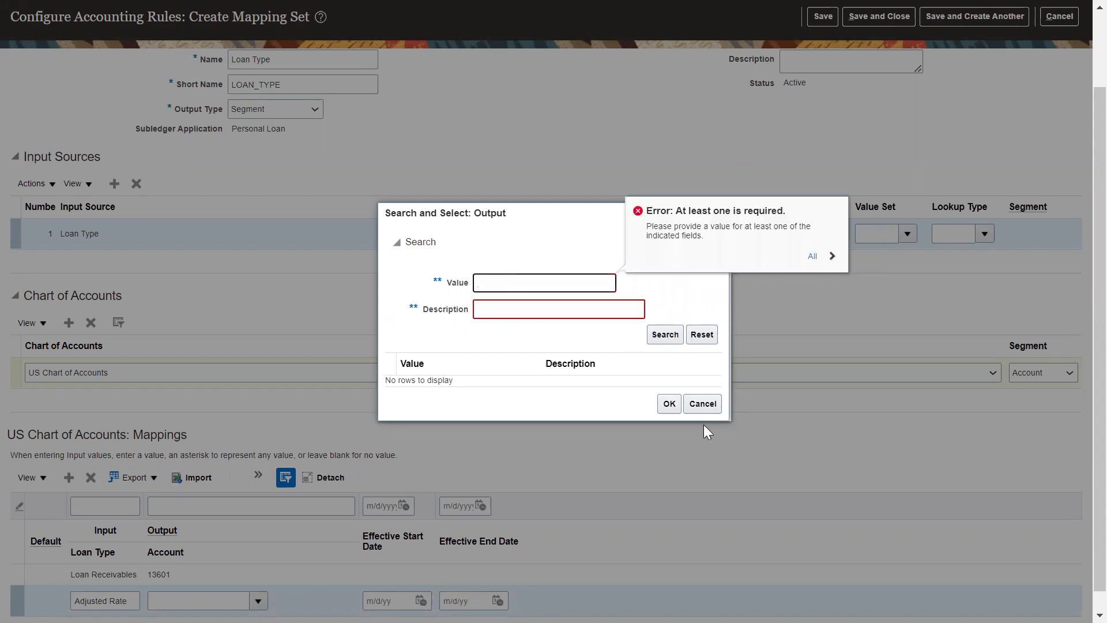
pyautogui.click(703, 404)
# - Assign account 13603, LOAN TERM Term Loan Receivables, as the output of the Adjusted Rate mapping row
pyautogui.click(258, 601)
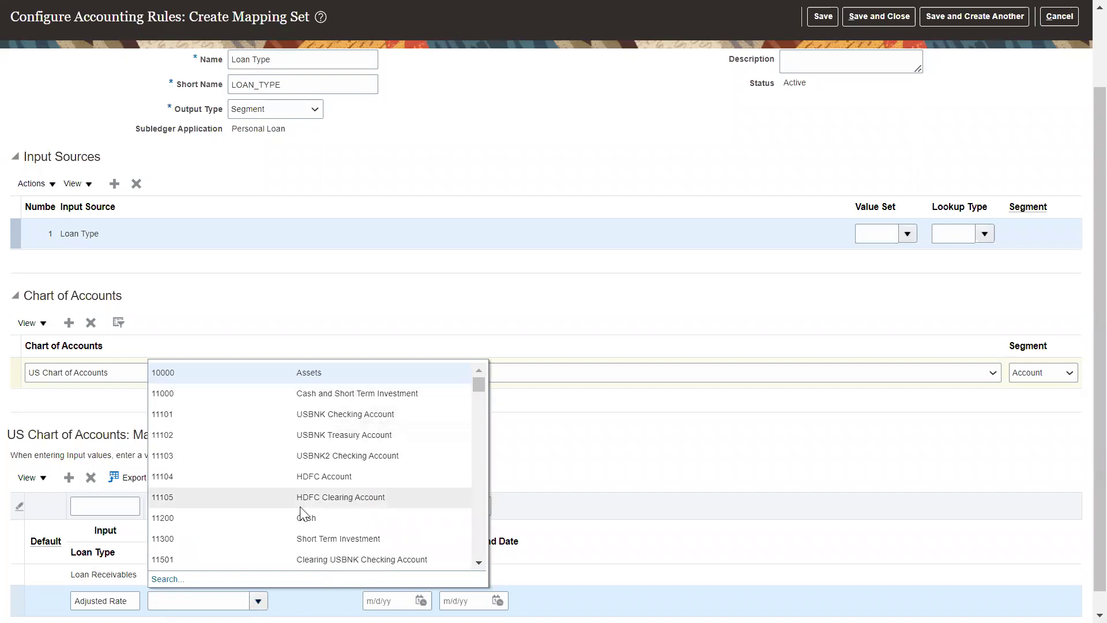
pyautogui.scroll(-5, 482, 565)
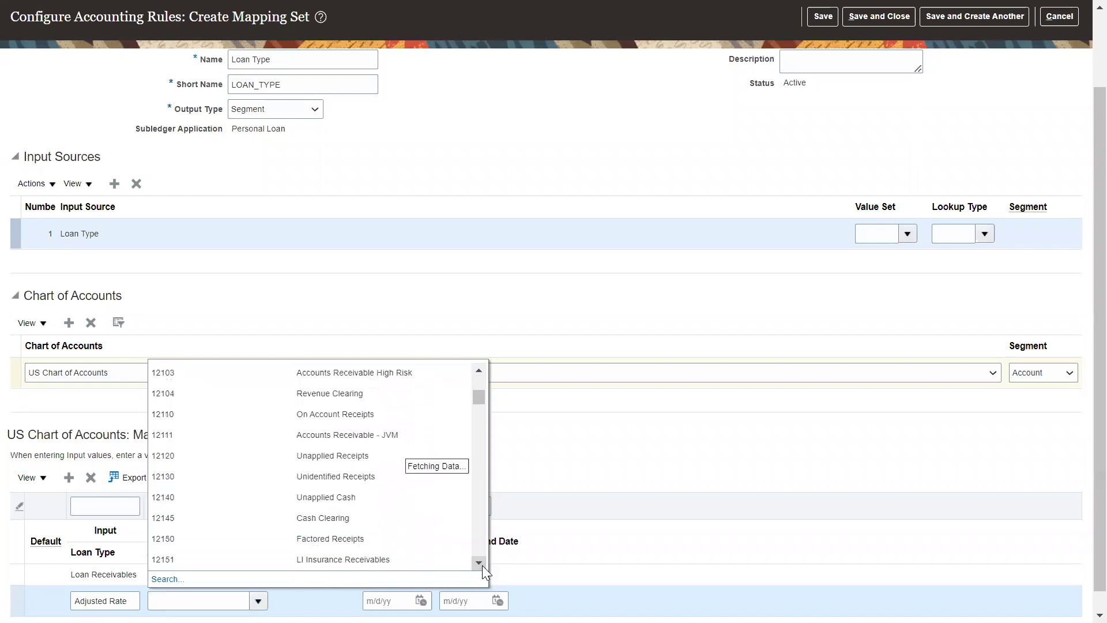
pyautogui.scroll(-3, 481, 565)
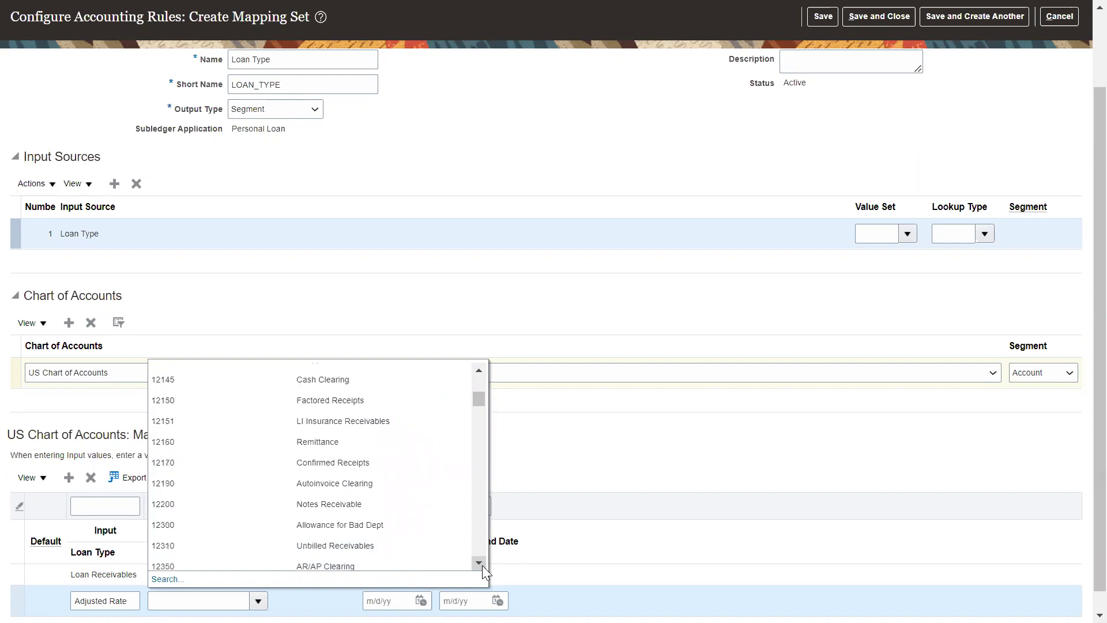
pyautogui.scroll(-5, 482, 565)
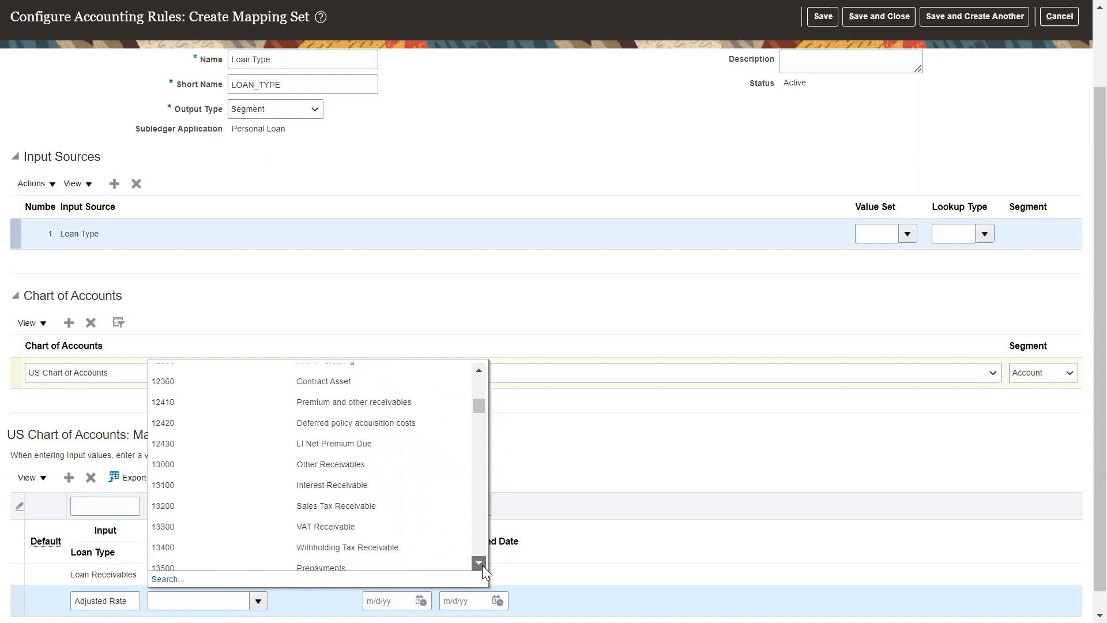
pyautogui.scroll(-1, 482, 565)
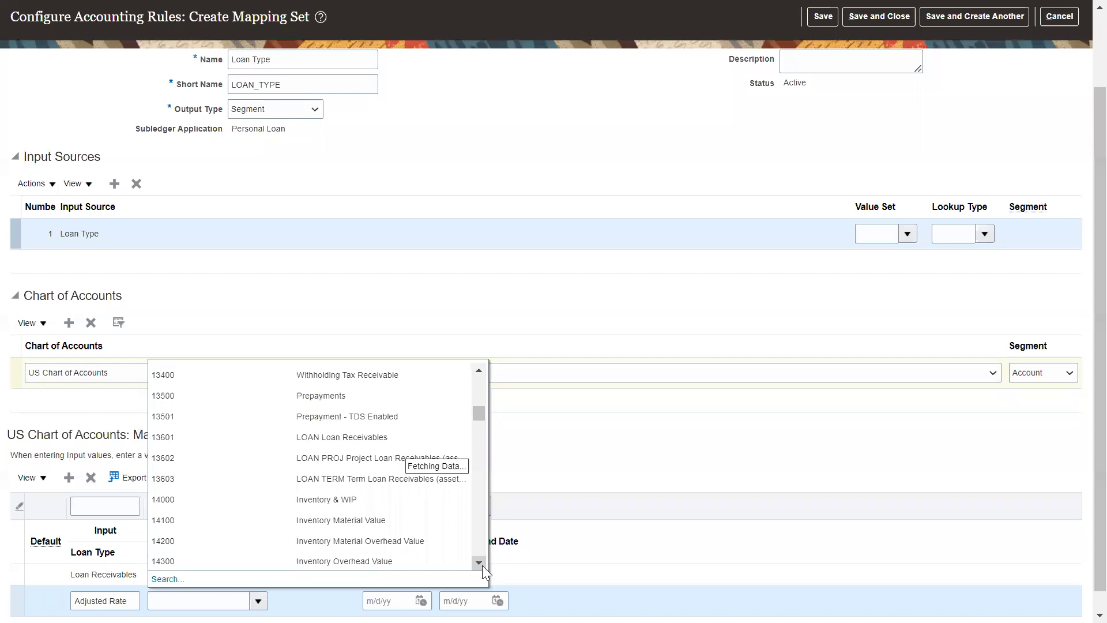
pyautogui.scroll(-2, 353, 461)
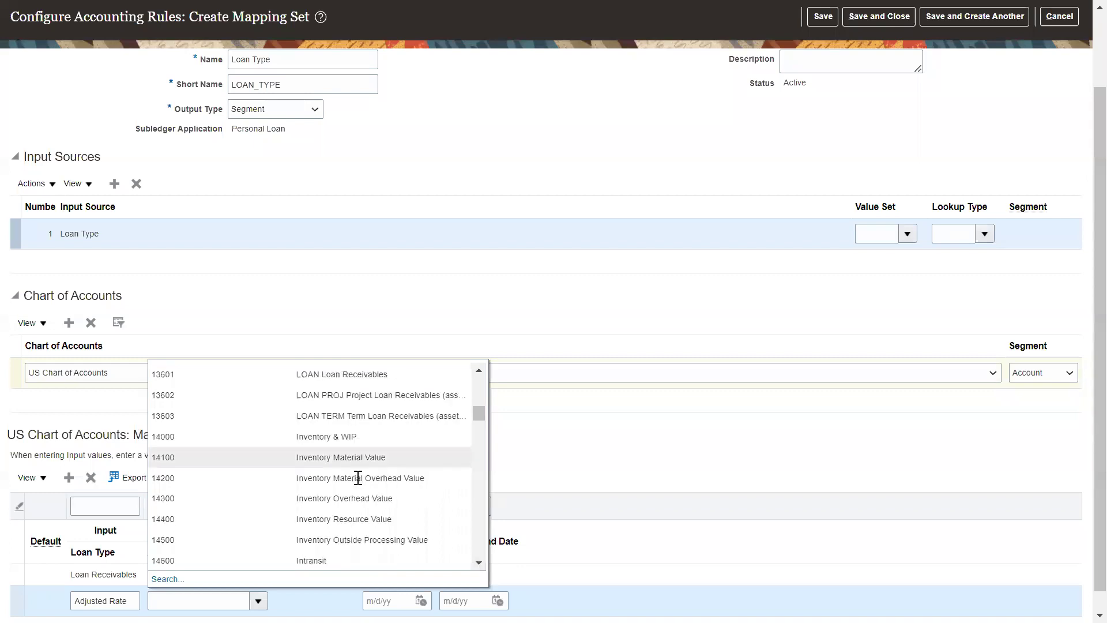
pyautogui.click(360, 416)
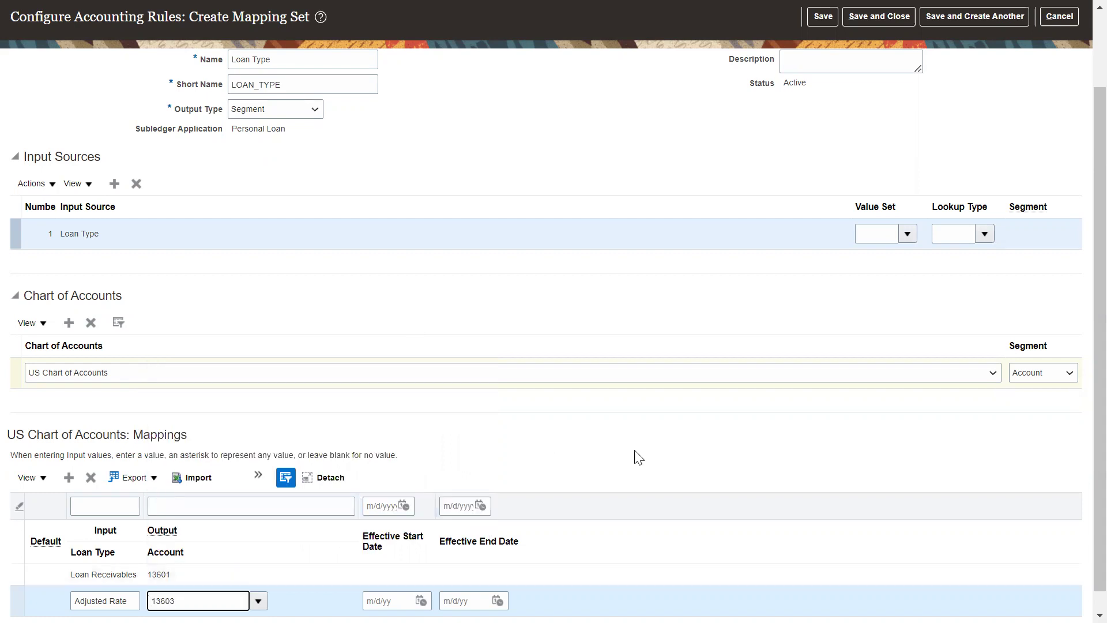
pyautogui.scroll(-1, 1080, 461)
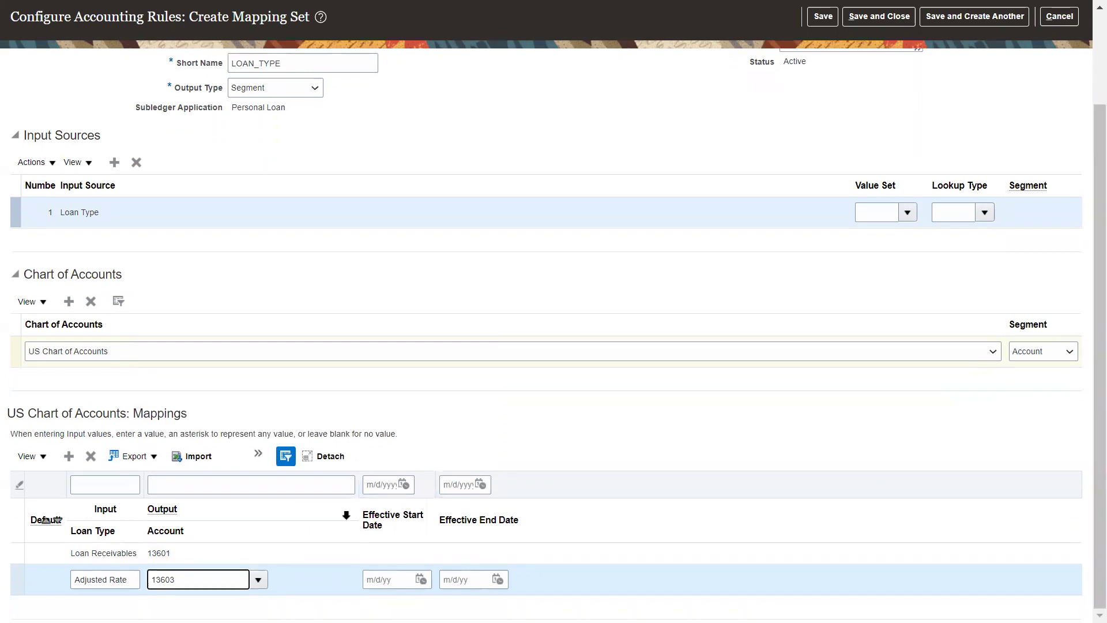
pyautogui.click(789, 416)
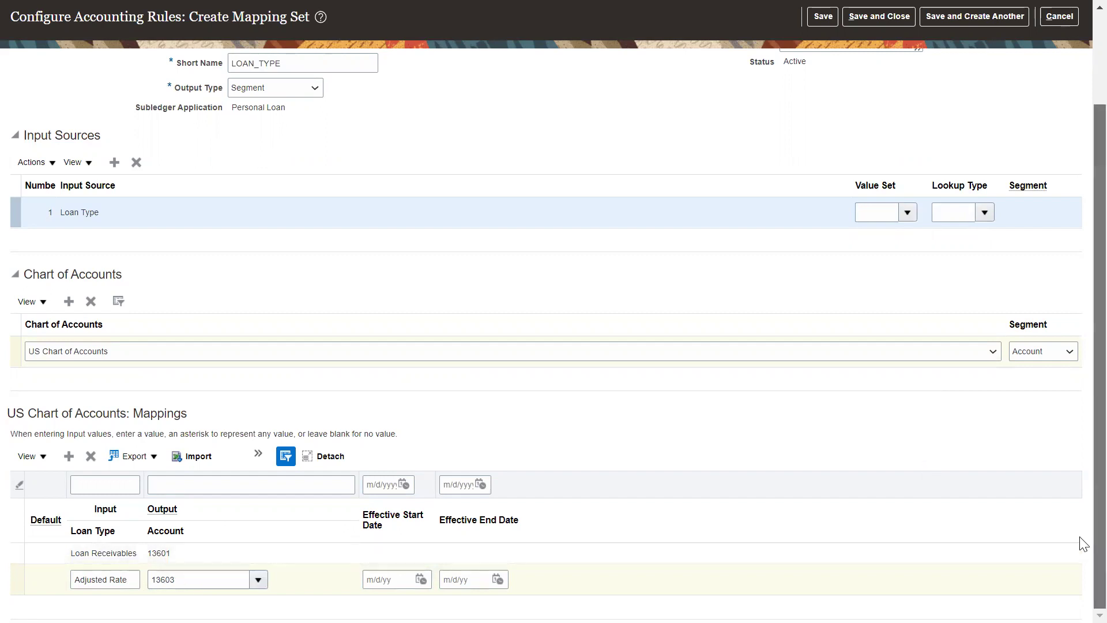
# - Save the Loan Type mapping set, check its mapping rows, and save and close it
pyautogui.scroll(2, 1082, 543)
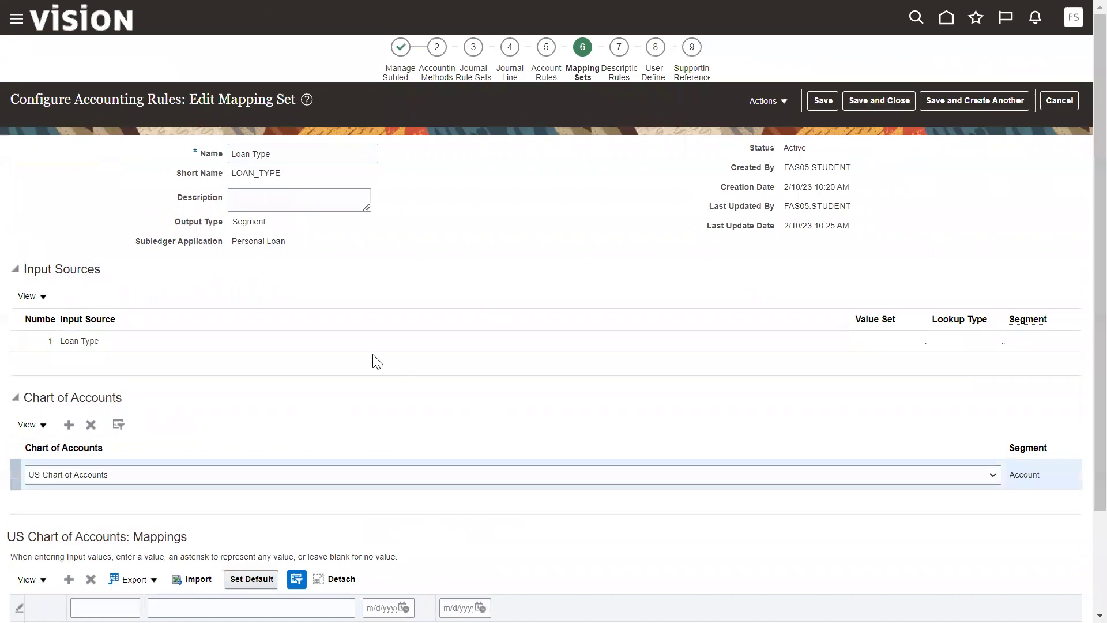
pyautogui.scroll(-3, 1080, 404)
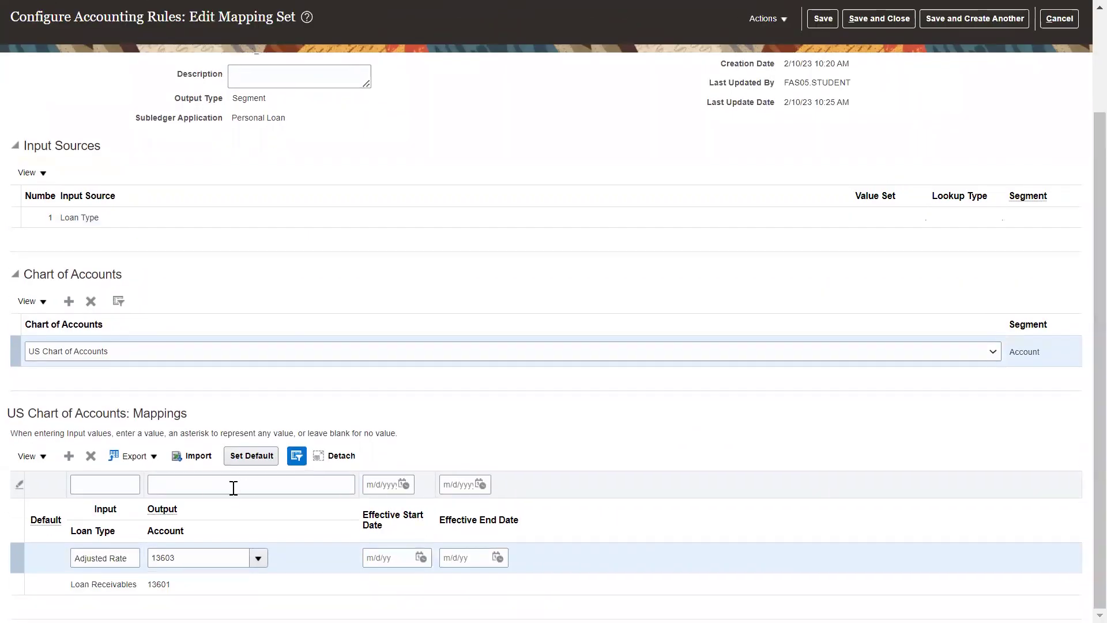
pyautogui.scroll(3, 1060, 380)
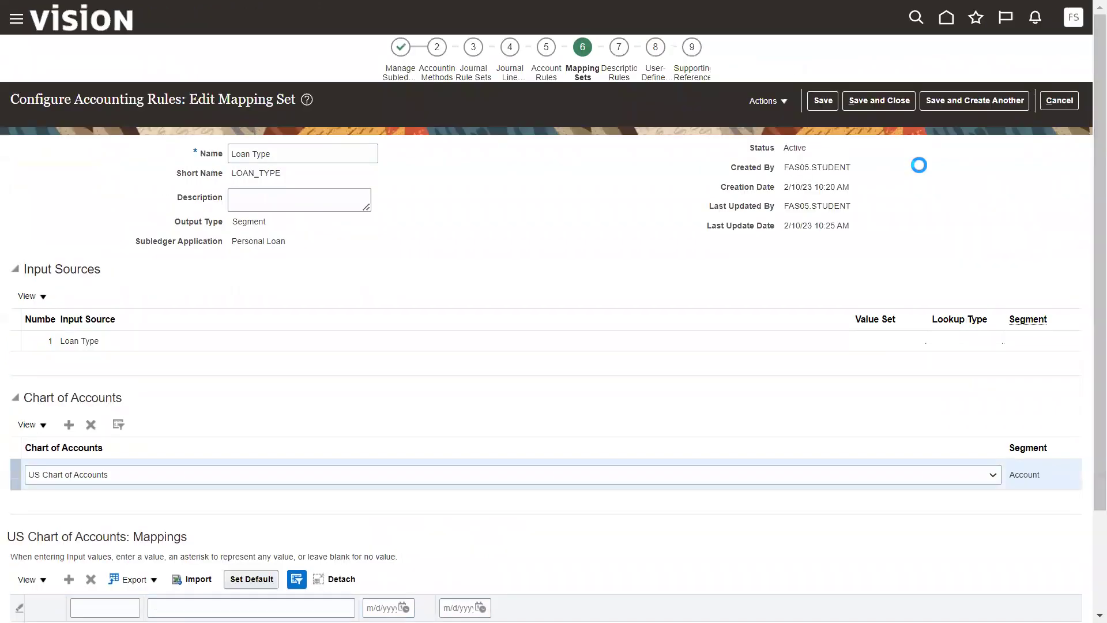
pyautogui.click(864, 101)
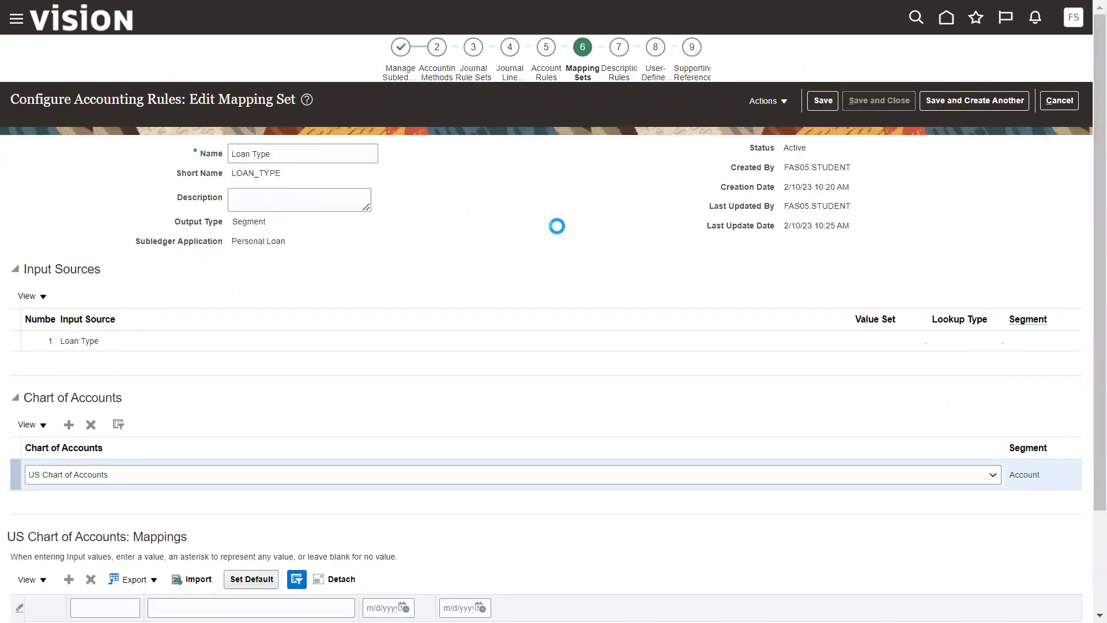